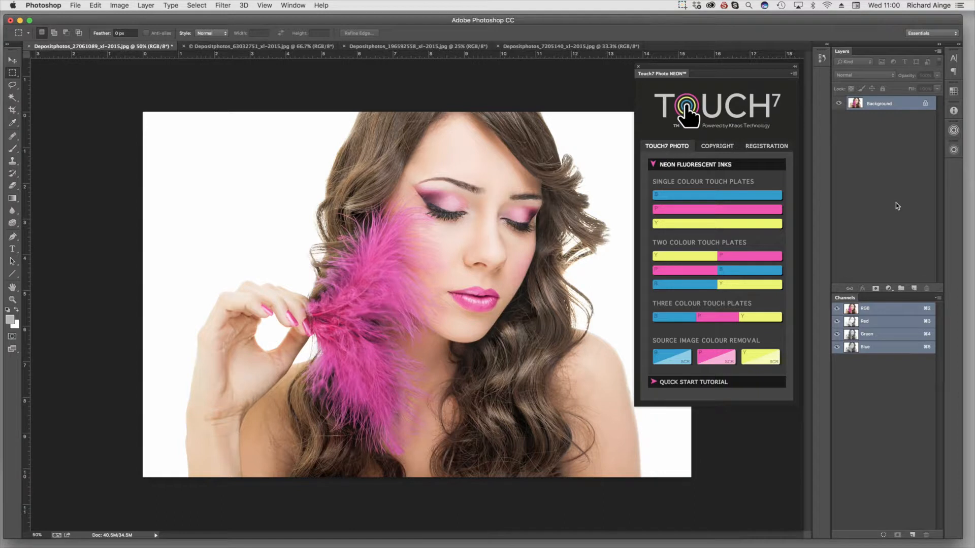
- Generate a single-colour neon pink touch plate from the portrait of the woman with the feather
left_click(123, 5)
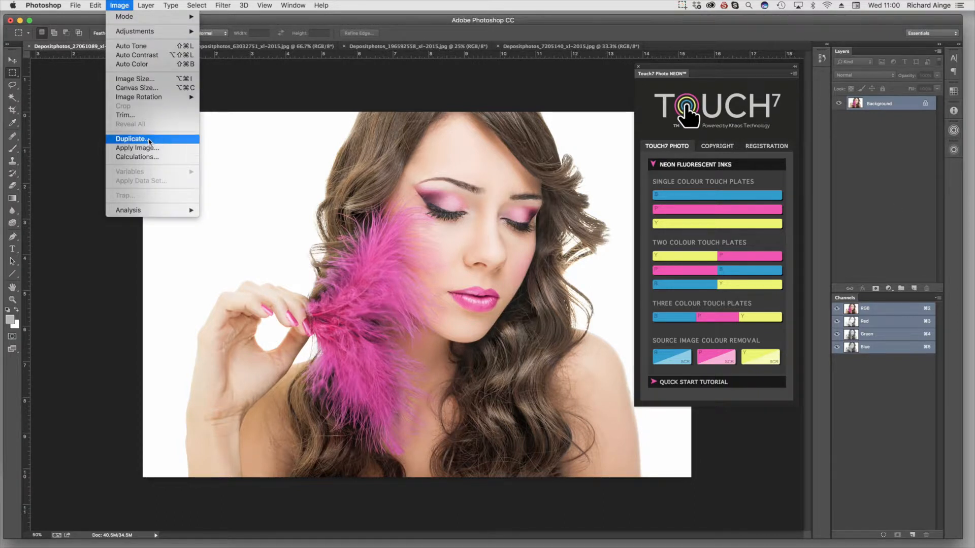
left_click(109, 2)
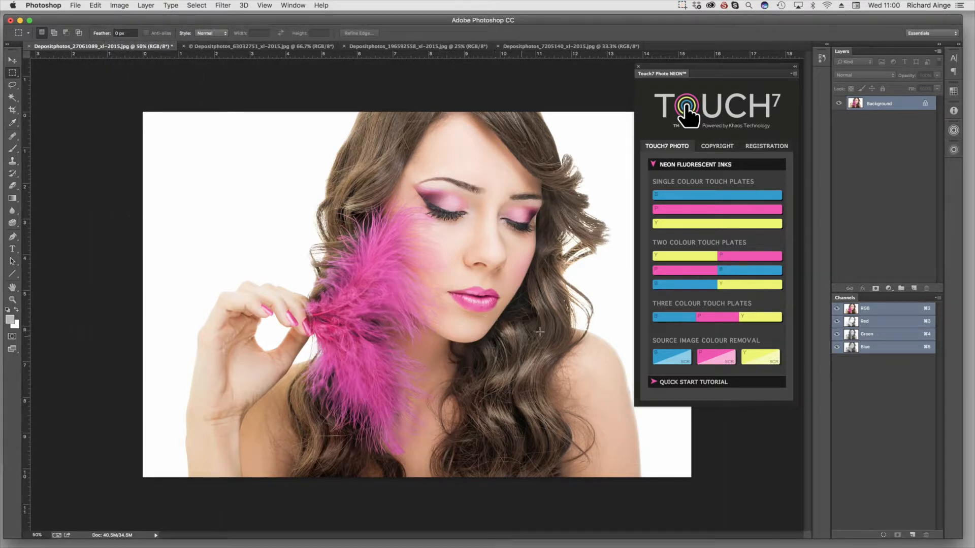
left_click(704, 211)
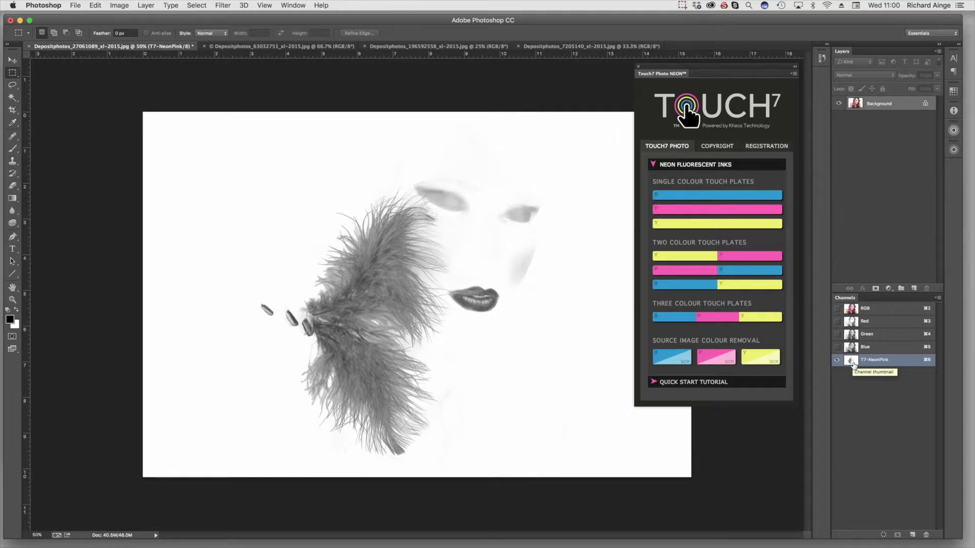
- Try darkening the T7-NeonPink channel with Levels by raising its black input level to 52
key("super+l")
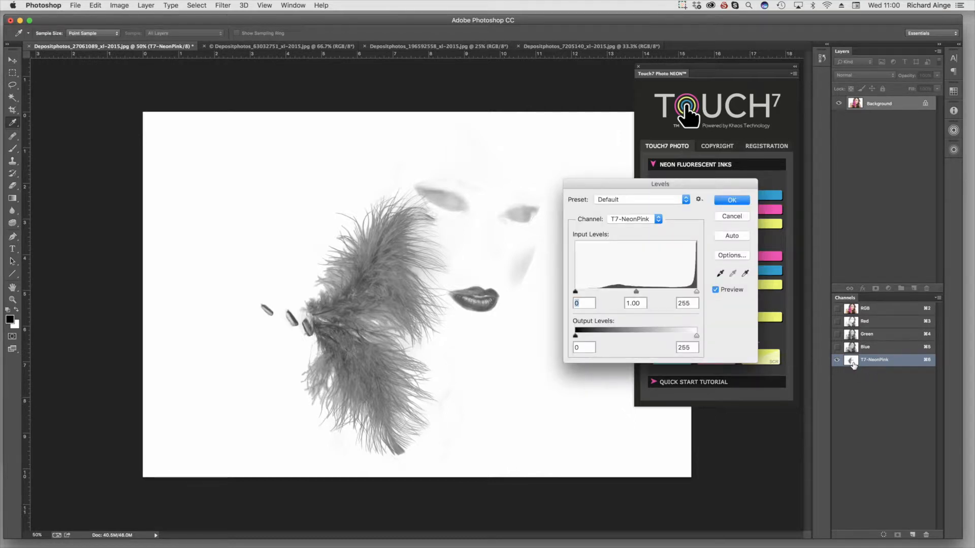
left_click(730, 218)
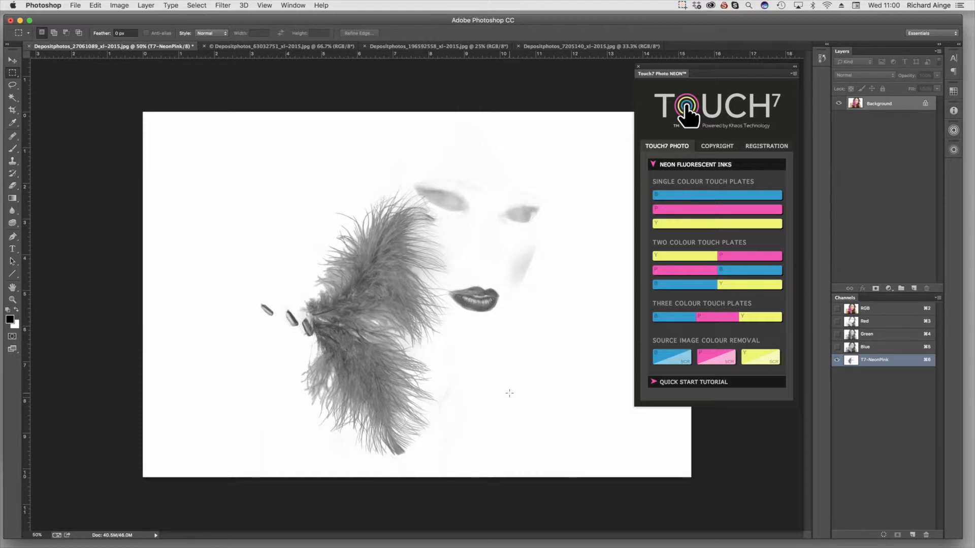
key("super+l")
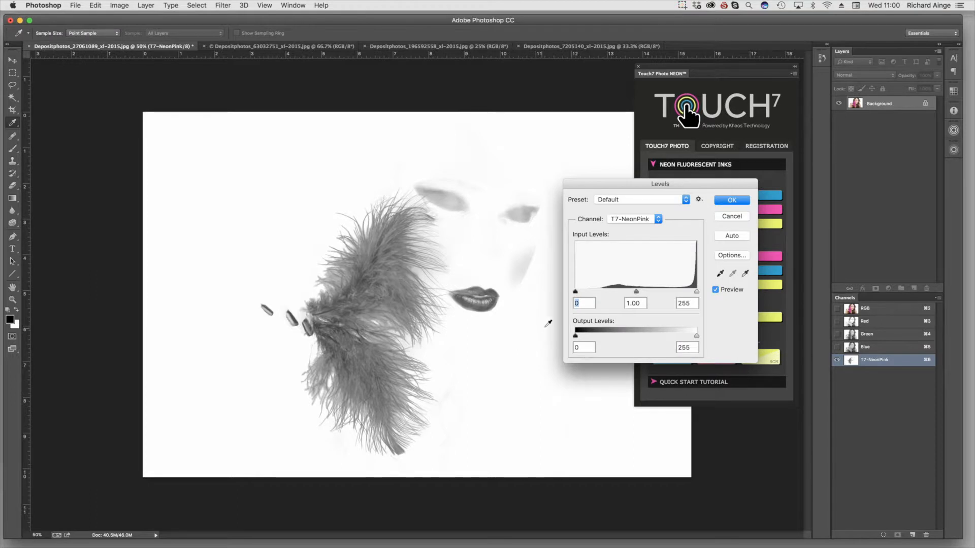
left_click_drag(575, 292, 600, 294)
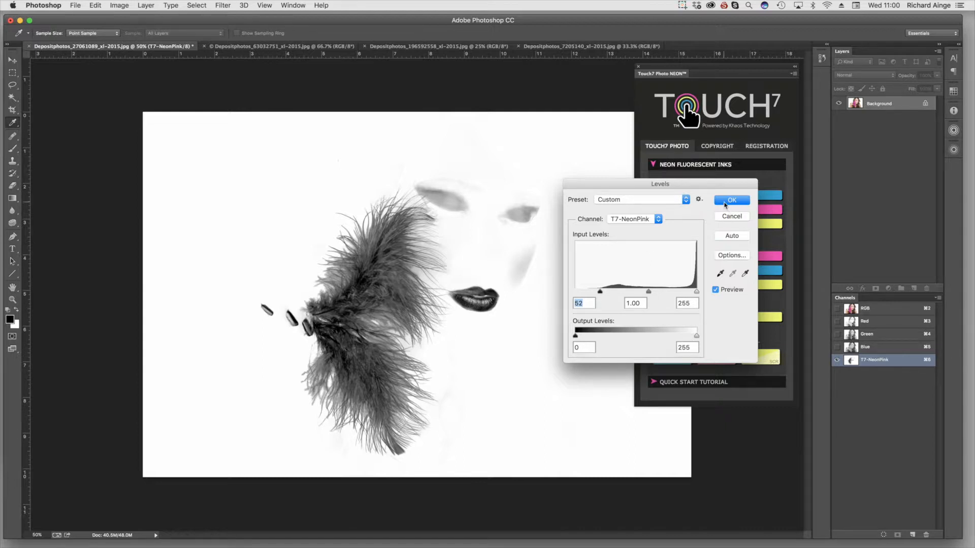
left_click(726, 202)
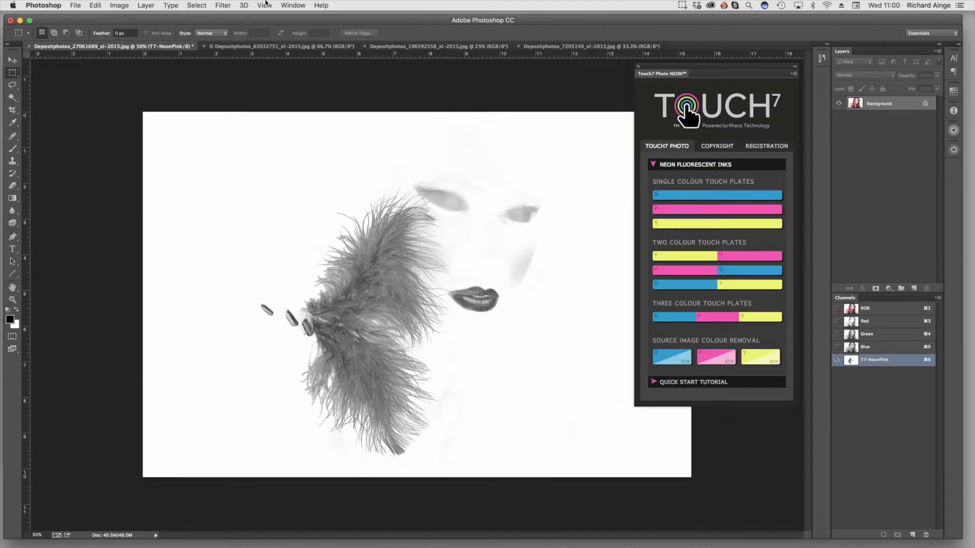
- Apply Auto Tone to the T7-NeonPink channel and return to the composite RGB view
left_click(120, 6)
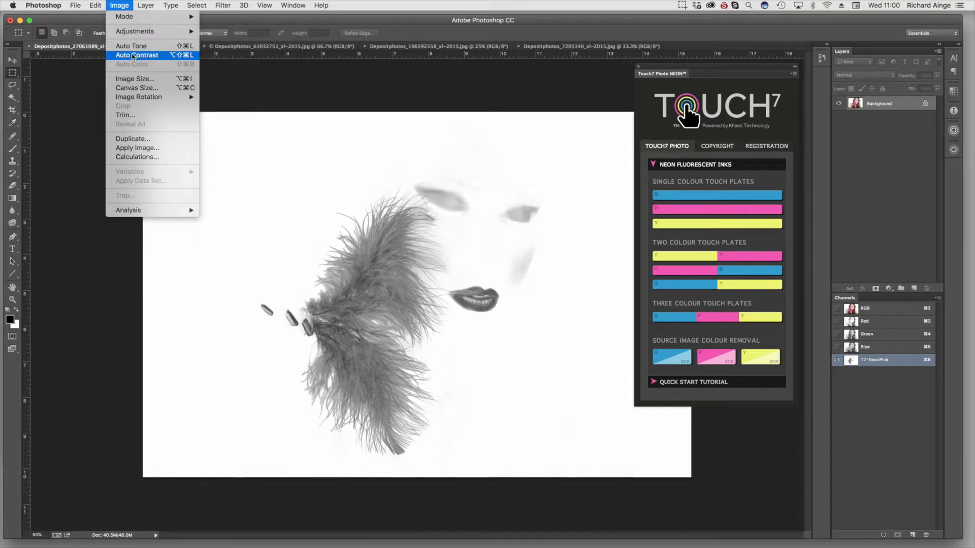
left_click(161, 46)
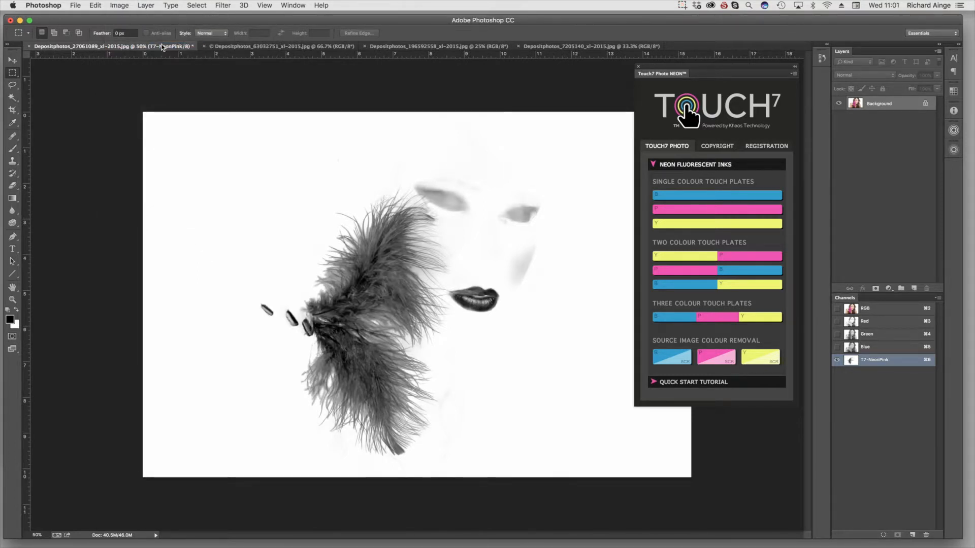
left_click(857, 311)
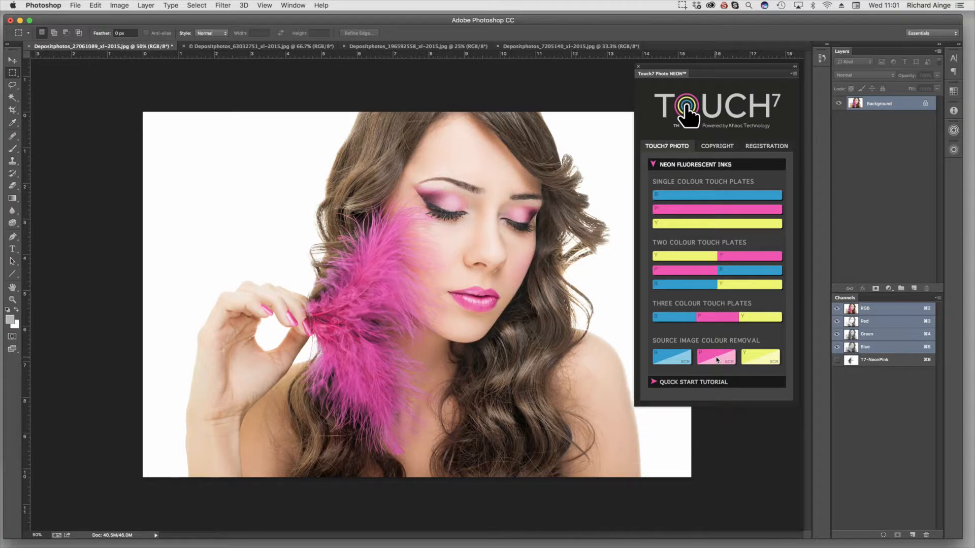
- Duplicate the portrait and place the copy side by side with the original, clear of the Touch7 panel
left_click(121, 5)
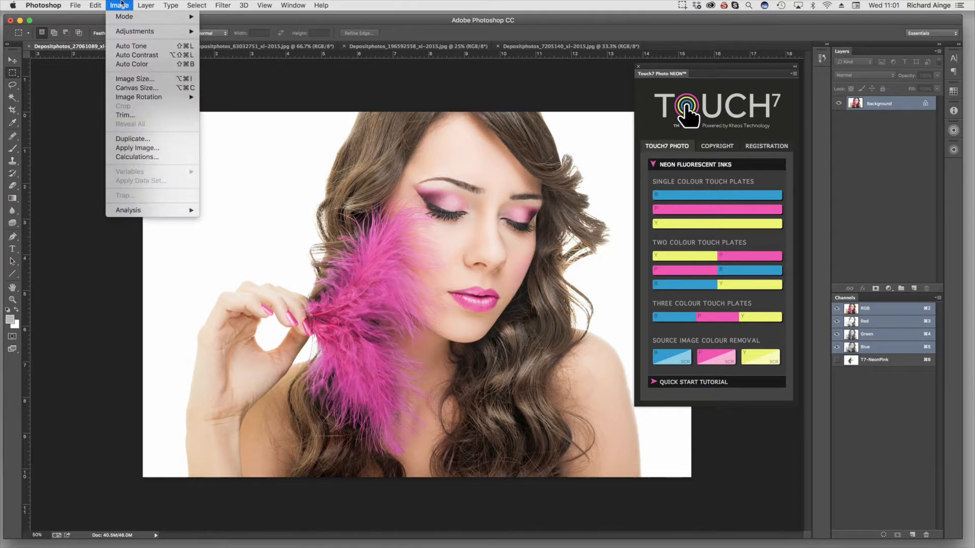
left_click(142, 139)
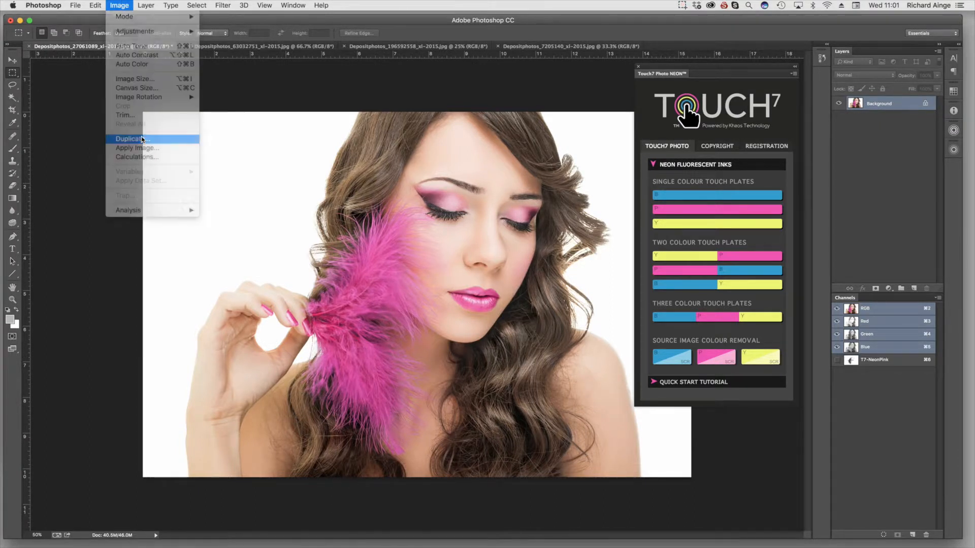
left_click(546, 245)
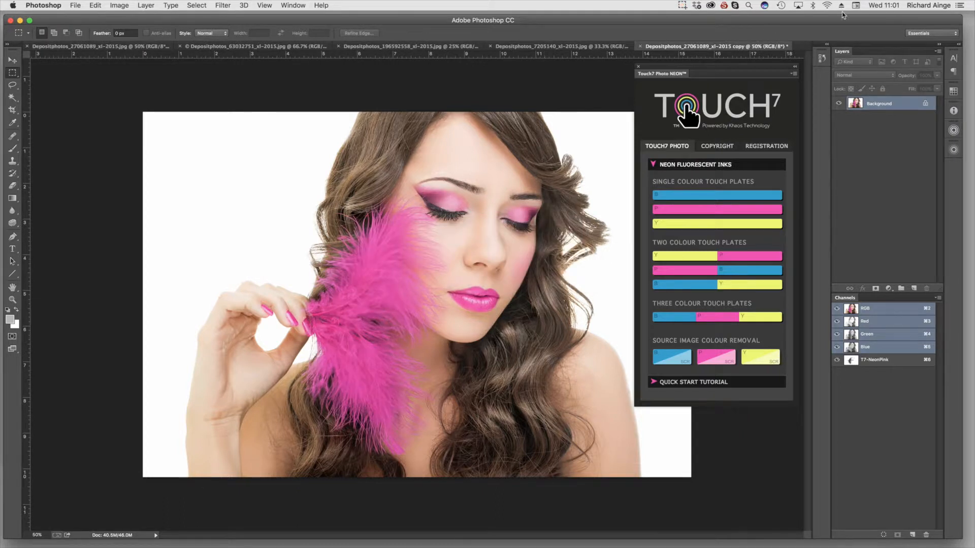
left_click_drag(715, 47, 811, 73)
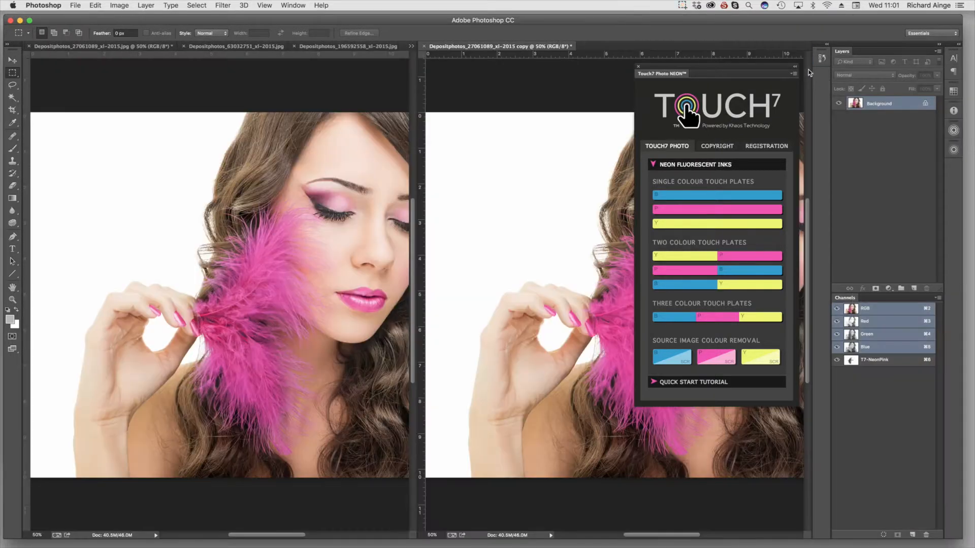
left_click_drag(708, 66, 0, 80)
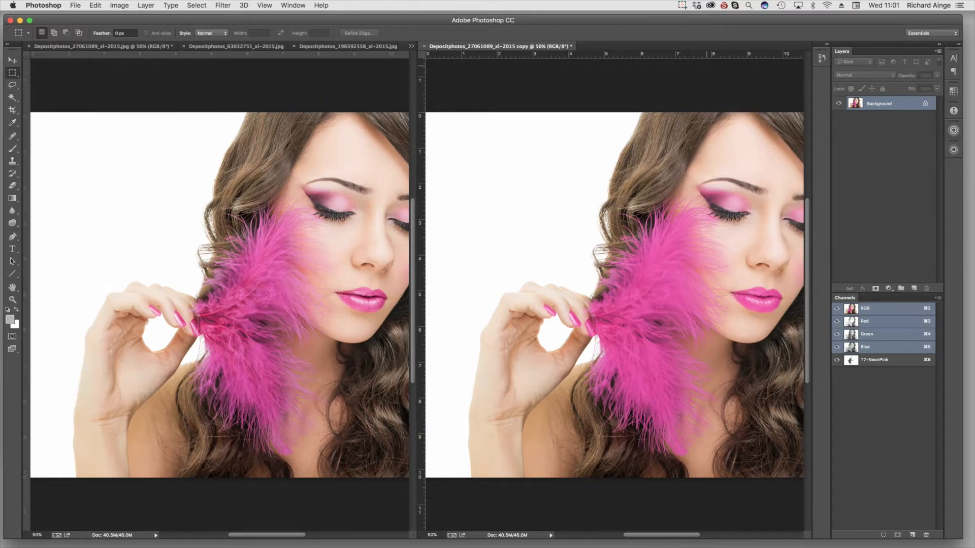
- Compare the original portrait with and without the T7-NeonPink channel, with the face and feather framed in both windows
left_click_drag(660, 296, 605, 291)
left_click(274, 262)
left_click_drag(297, 266, 239, 258)
left_click(836, 360)
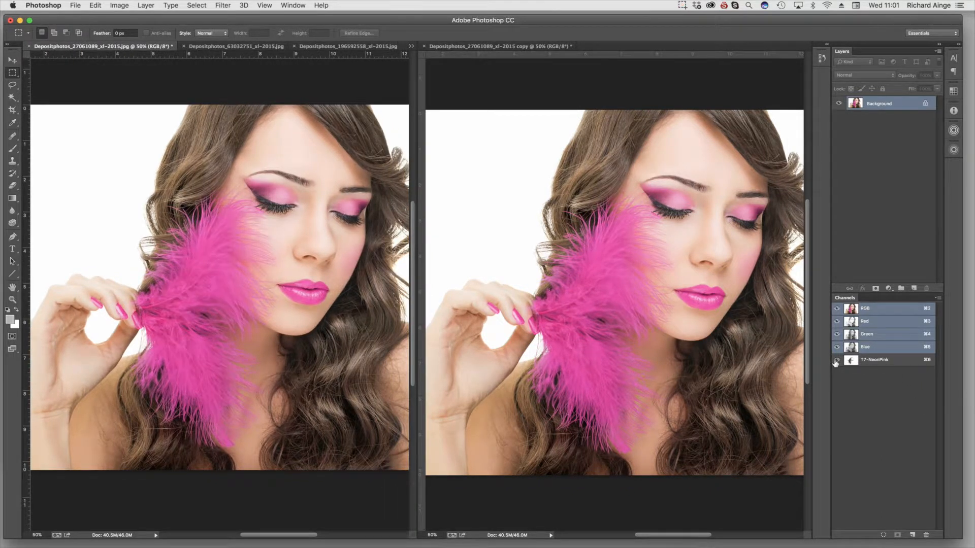
left_click(836, 360)
left_click(836, 360)
left_click(836, 360)
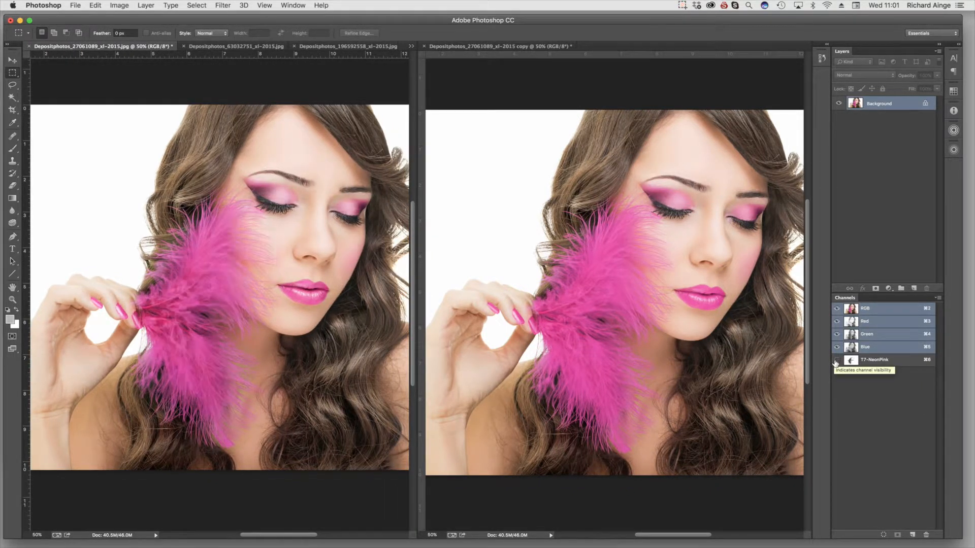
left_click(836, 360)
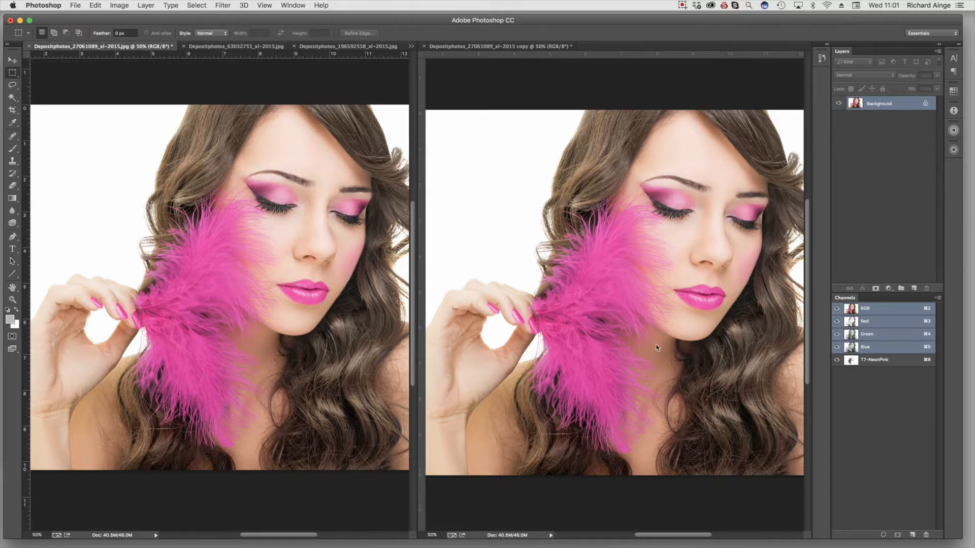
left_click(837, 360)
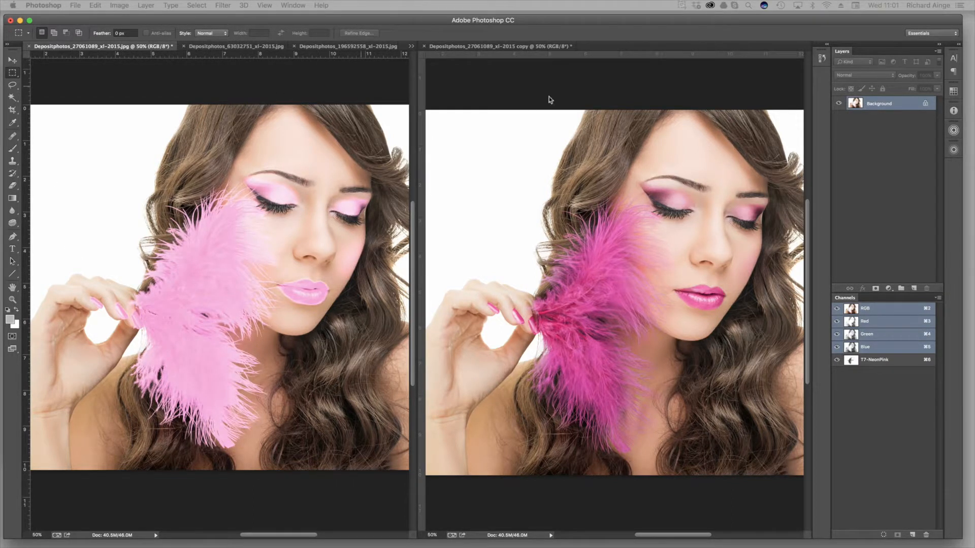
- Convert the duplicate portrait to Lab Color mode
left_click(630, 98)
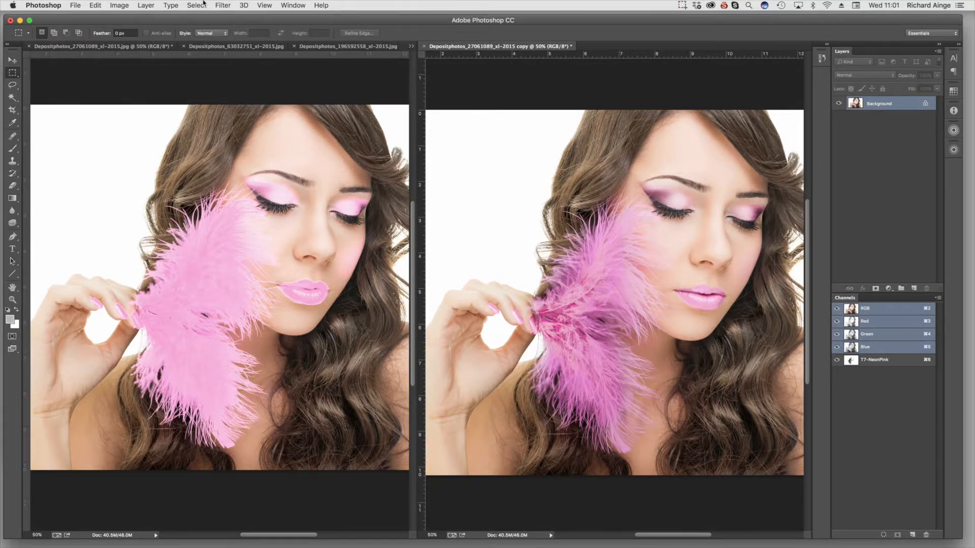
left_click(171, 5)
mouse_move(120, 5)
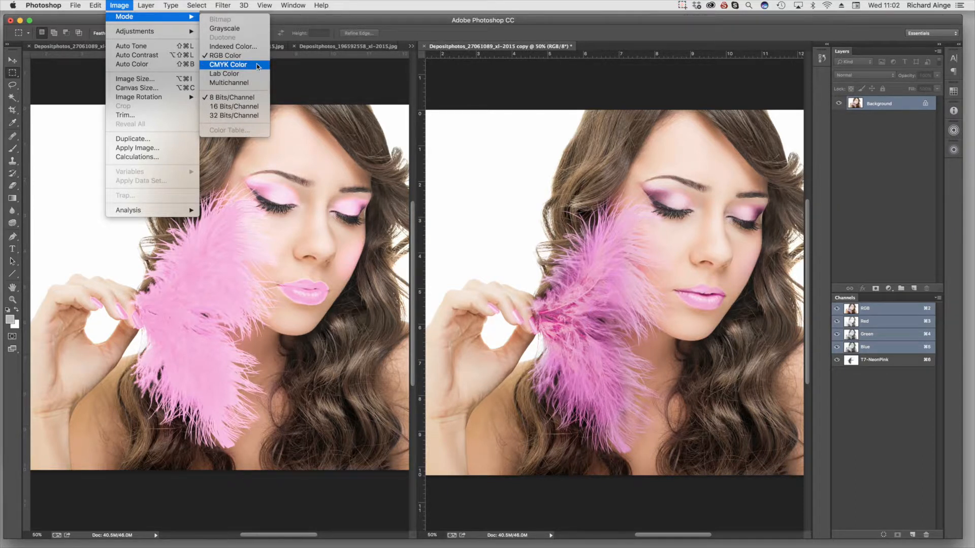
left_click(253, 75)
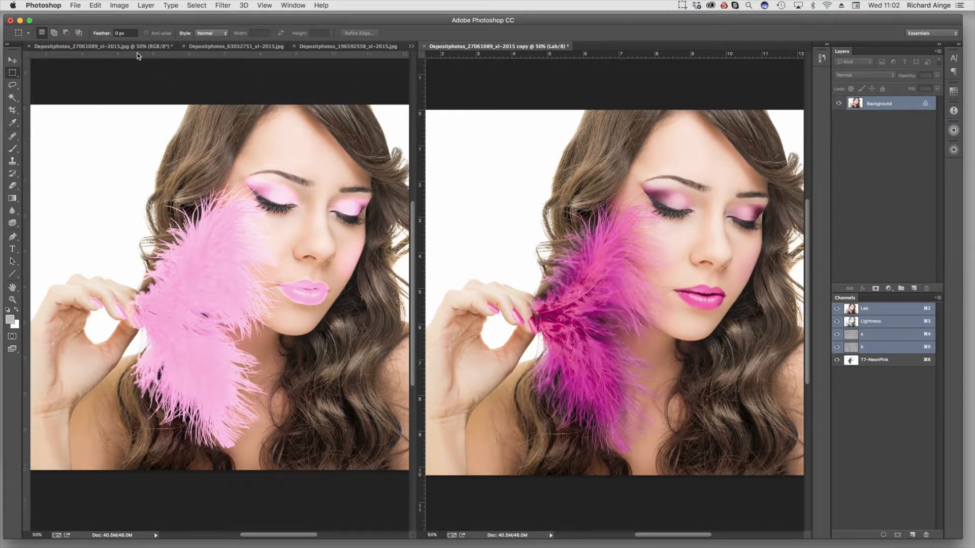
- Convert the original portrait to Lab Color mode
left_click(237, 81)
left_click(119, 5)
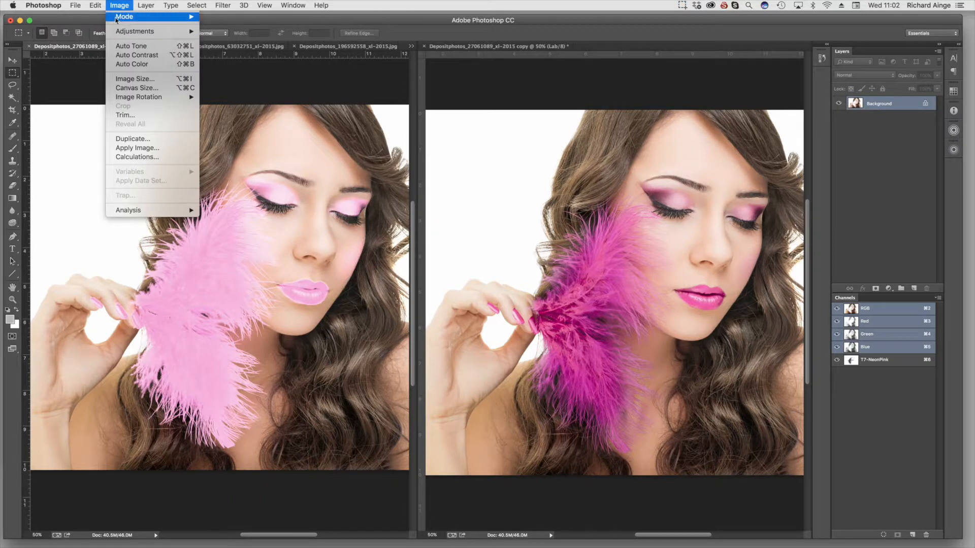
mouse_move(152, 17)
left_click(221, 74)
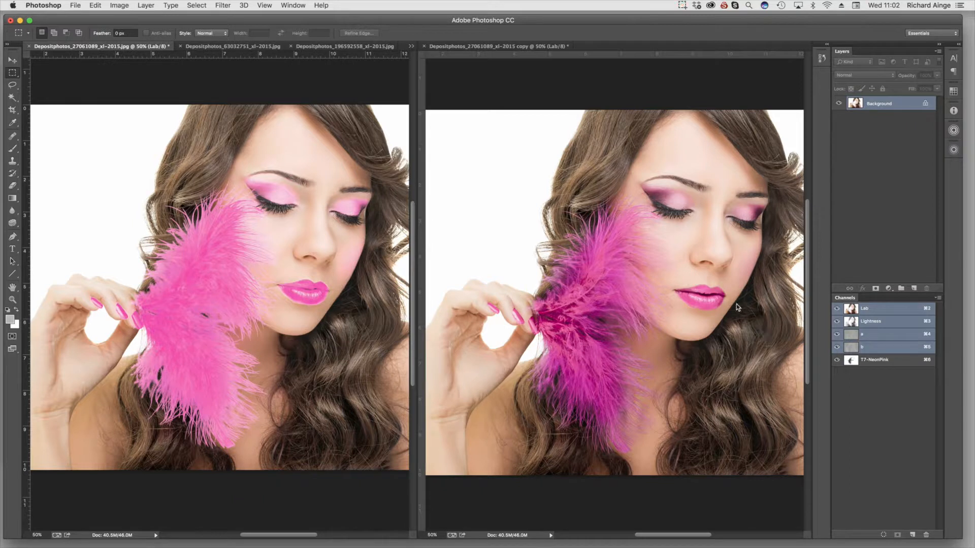
- Close the original portrait and its copy without saving either of them
key("super+w")
key("super+d")
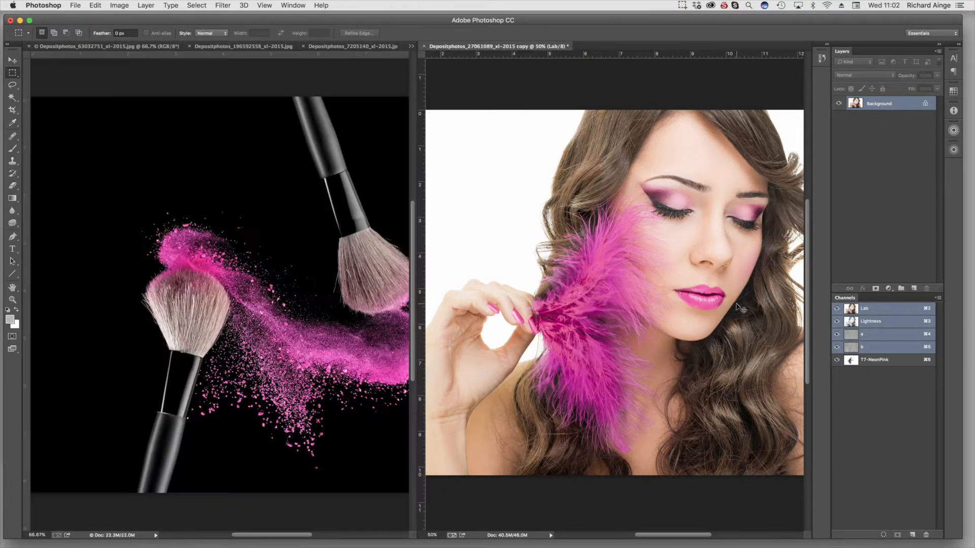
left_click(425, 46)
left_click(452, 187)
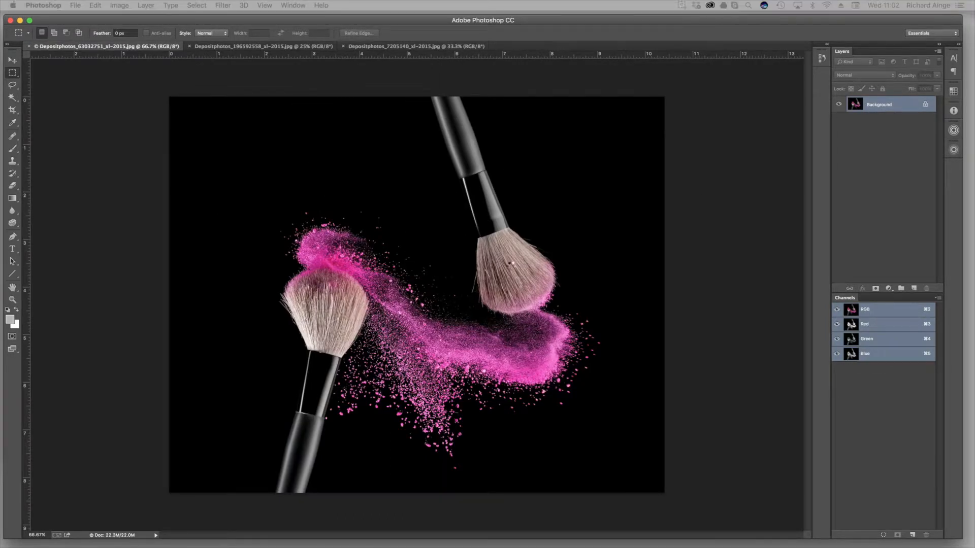
- Duplicate the makeup brush image from its composite RGB view and place the copy side by side with the original
left_click(852, 371)
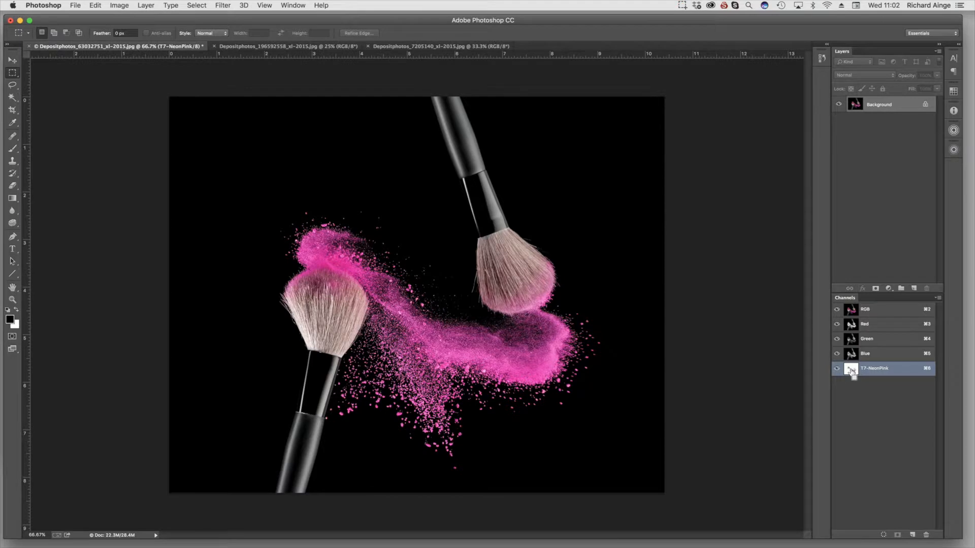
left_click(855, 308)
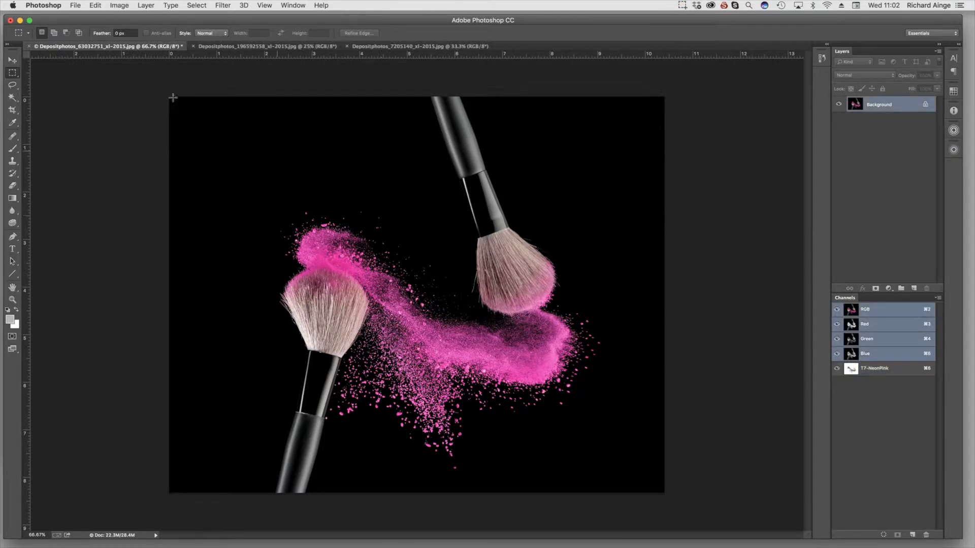
left_click(118, 5)
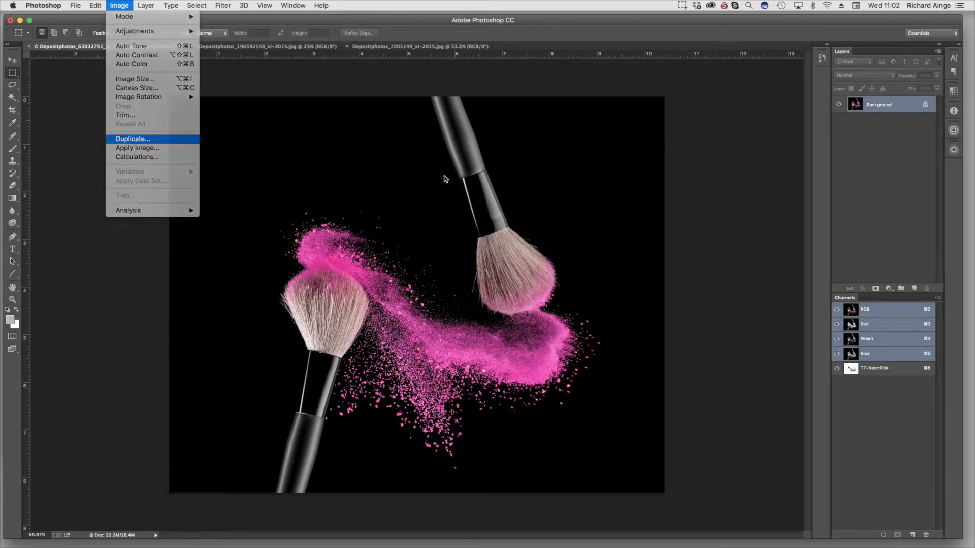
key("Return")
left_click(555, 240)
left_click_drag(572, 44, 811, 69)
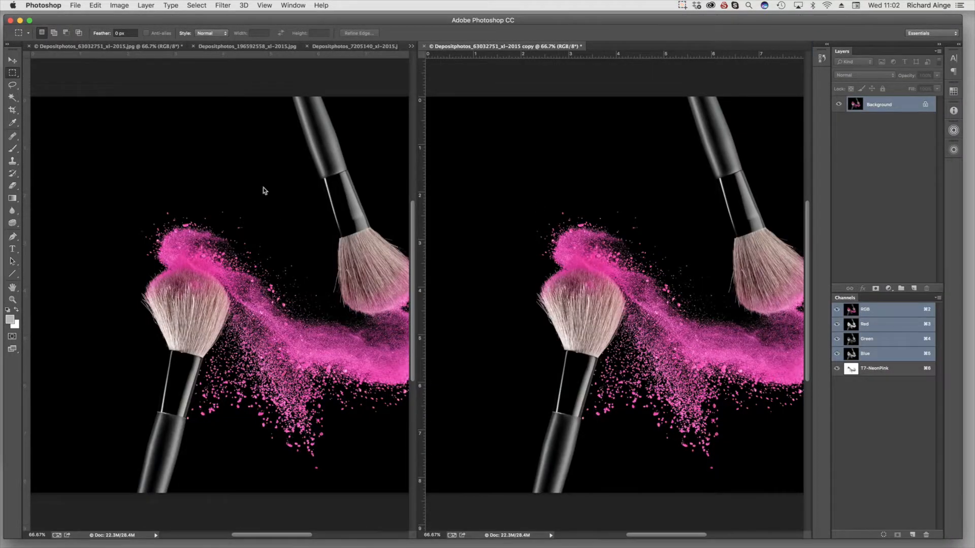
- Remove the source pink from the original makeup brush image and from its copy
left_click(263, 189)
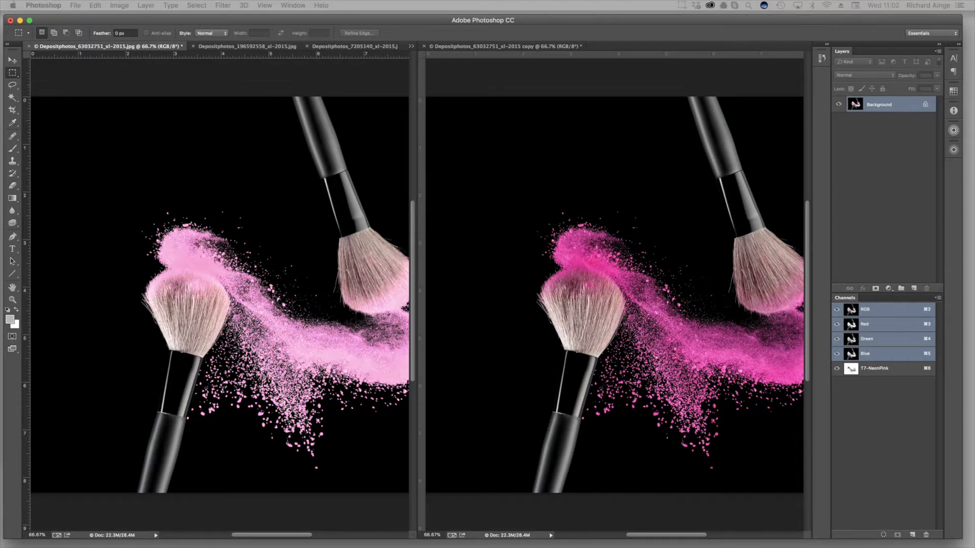
left_click(726, 413)
key("F2")
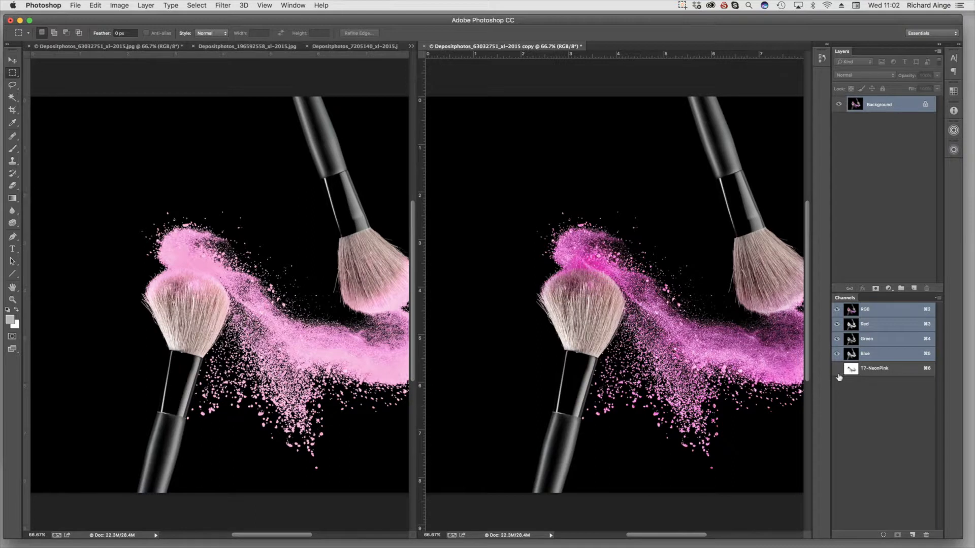
- Hide the T7-NeonPink channel in both makeup brush images to compare the remaining source colour around the powder
left_click(837, 370)
left_click(296, 321)
left_click(837, 369)
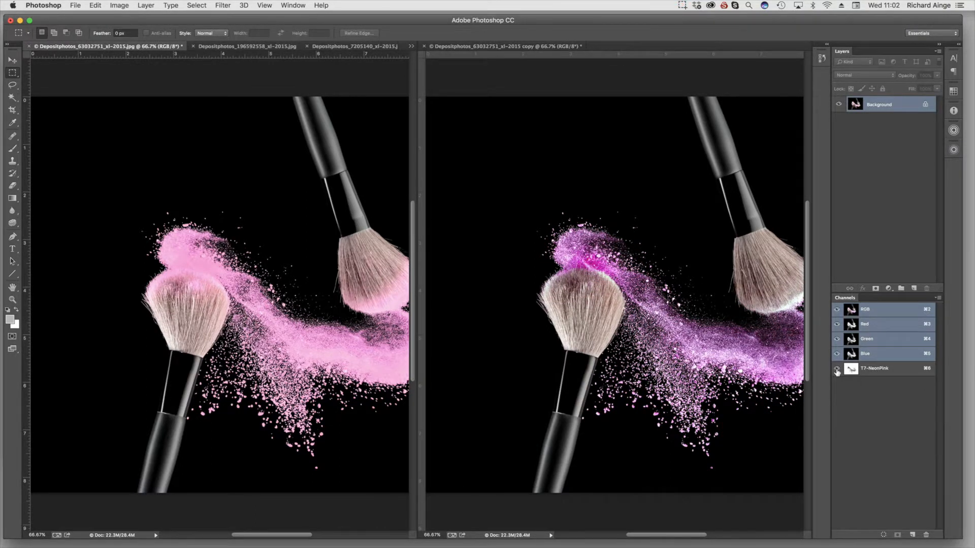
left_click_drag(280, 291, 248, 293)
left_click_drag(629, 365, 607, 361)
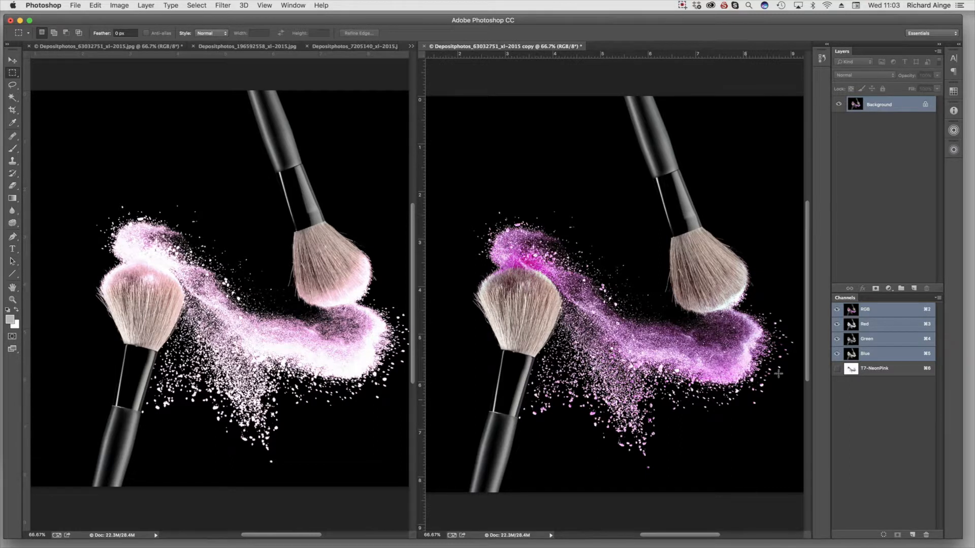
- Show the T7-NeonPink channel again in both makeup brush images and convert the original and the copy to Lab Color
left_click(837, 368)
left_click(140, 182)
left_click(120, 5)
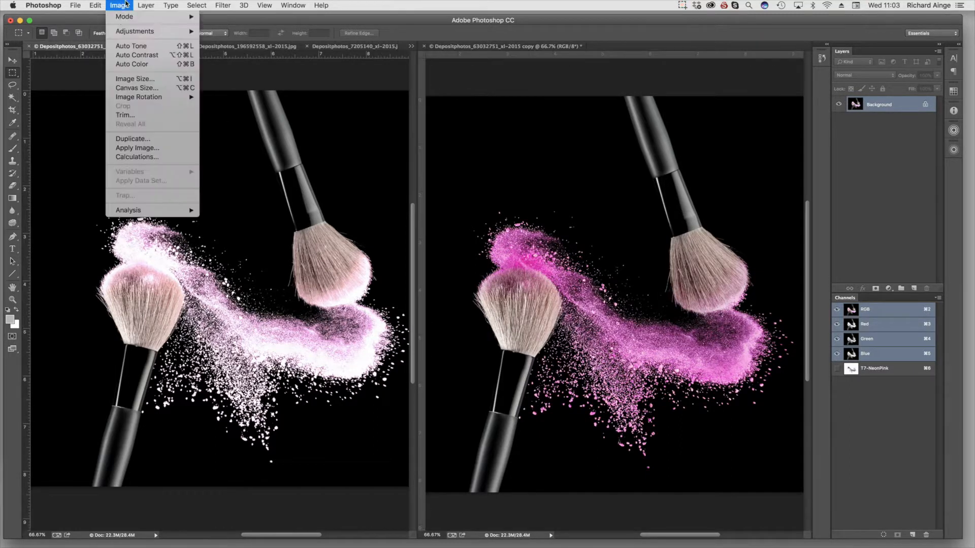
mouse_move(123, 16)
left_click(224, 74)
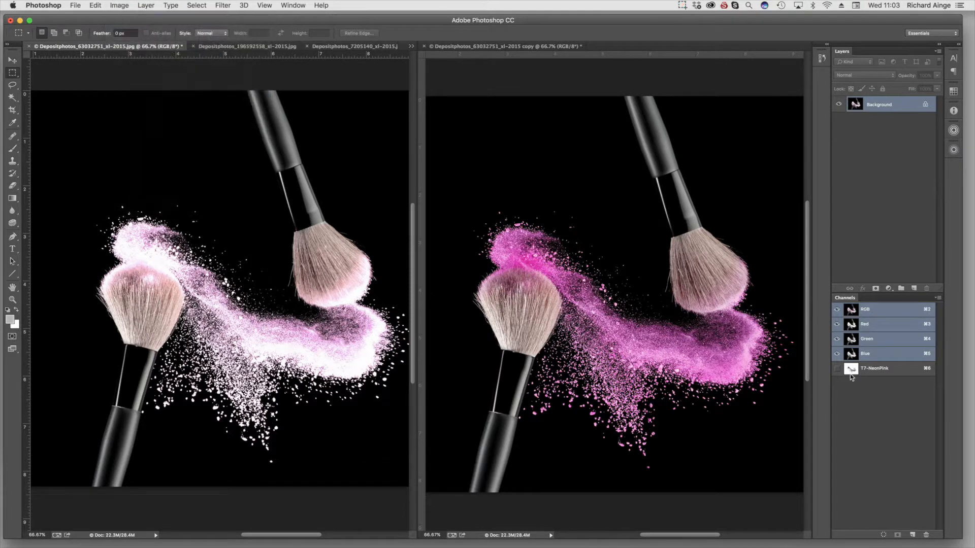
left_click(119, 5)
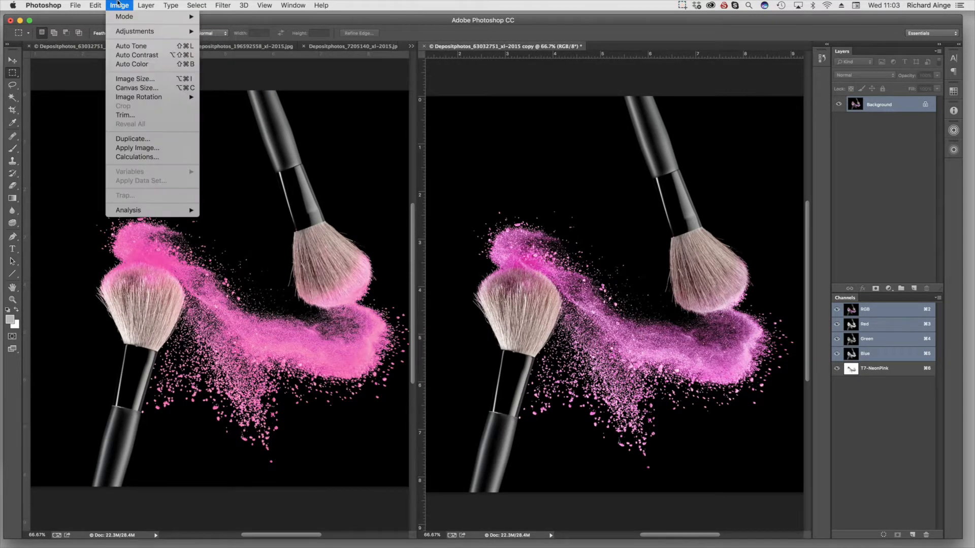
mouse_move(123, 17)
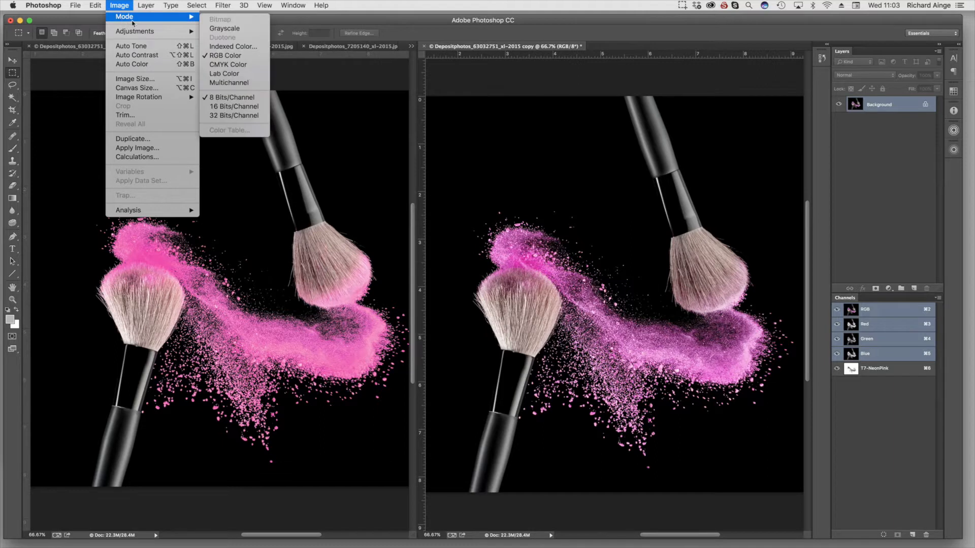
left_click(224, 74)
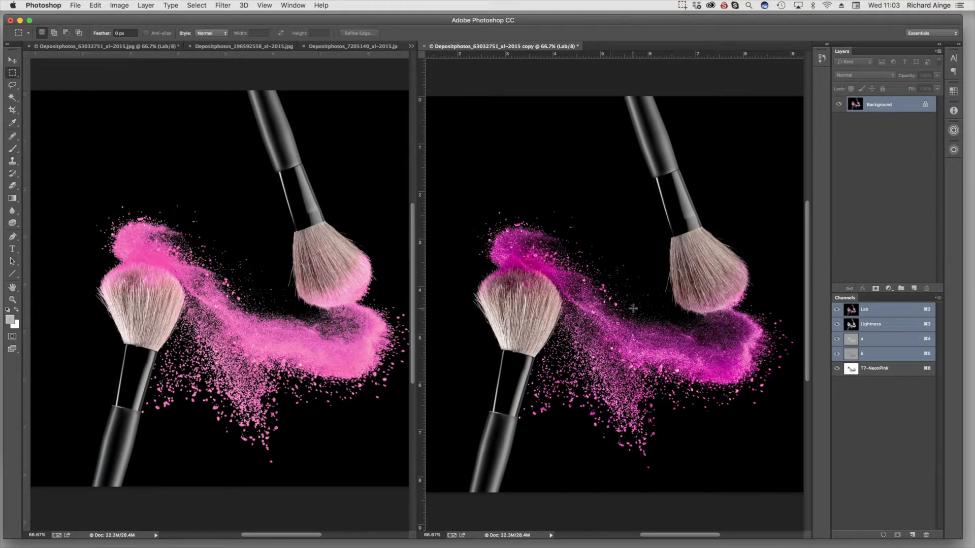
- Close both makeup brush images without saving their changes
key("super+w")
key("d")
key("super+w")
left_click(454, 186)
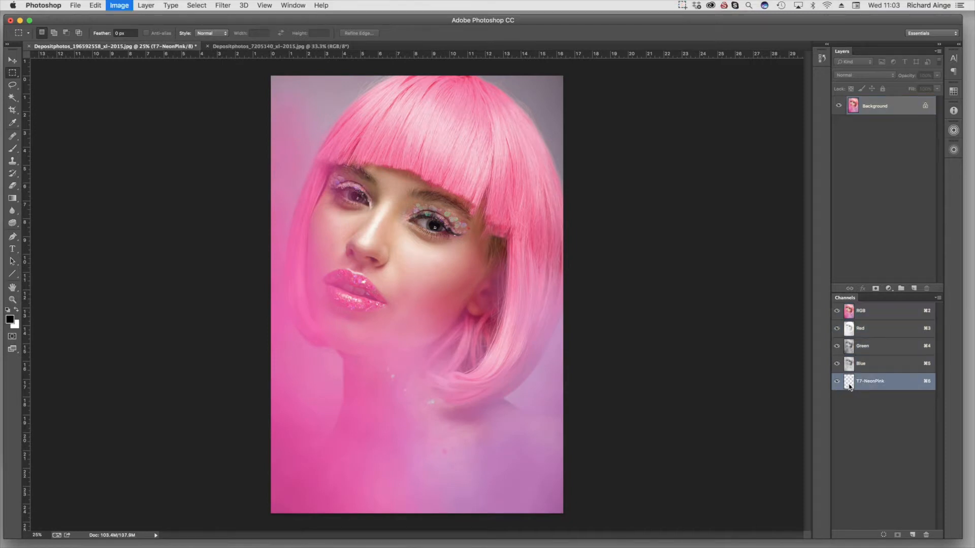
- Duplicate the pink-haired portrait from its composite RGB view and place the copy side by side with the original
left_click(858, 313)
left_click(120, 6)
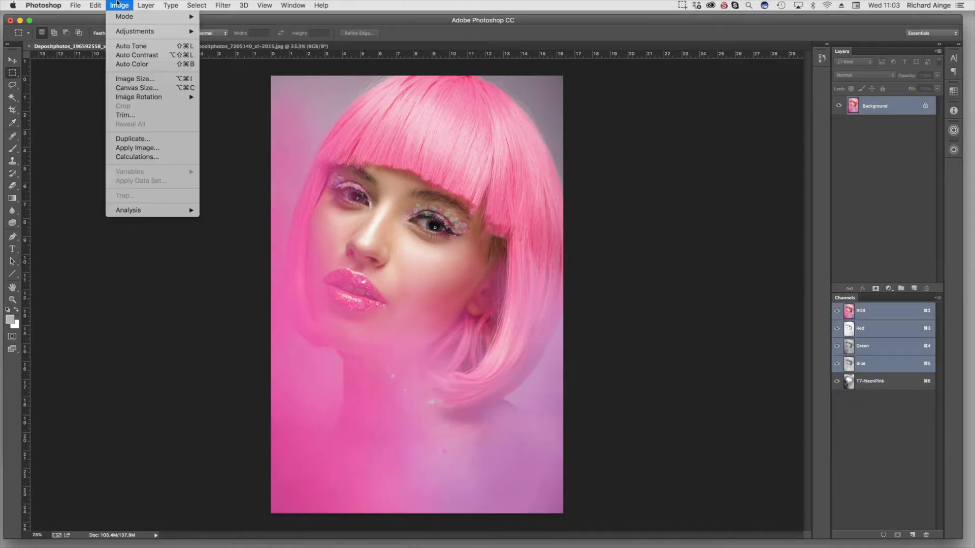
key("Return")
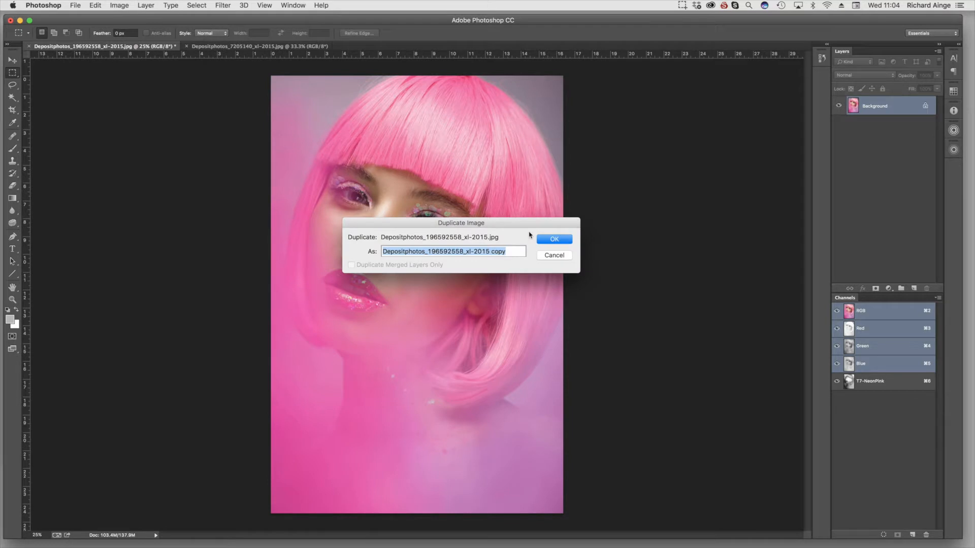
left_click(556, 244)
left_click_drag(382, 46, 811, 72)
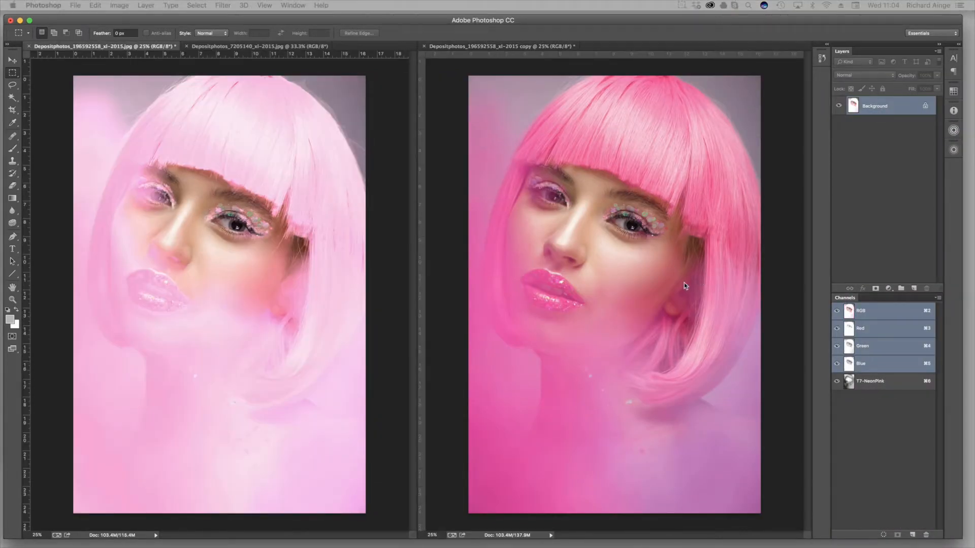
- Remove the source pink from the pink-haired portrait's copy, and hide and restore T7-NeonPink in both images to compare the remaining colour
left_click(684, 286)
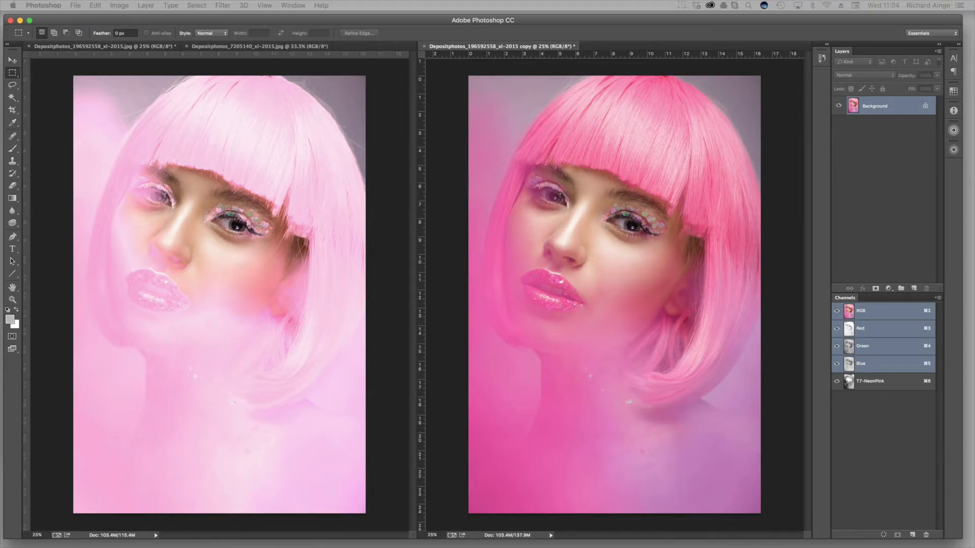
left_click(837, 382)
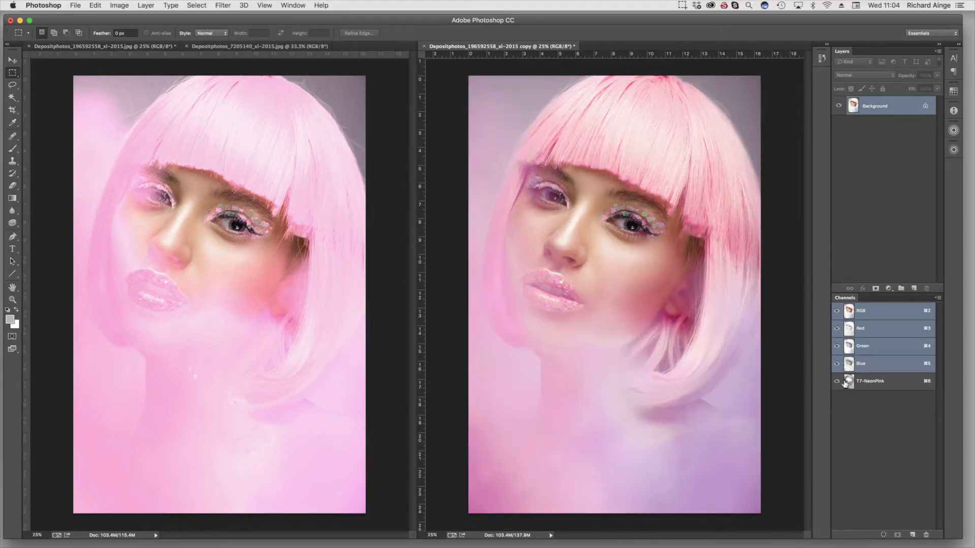
left_click(298, 368)
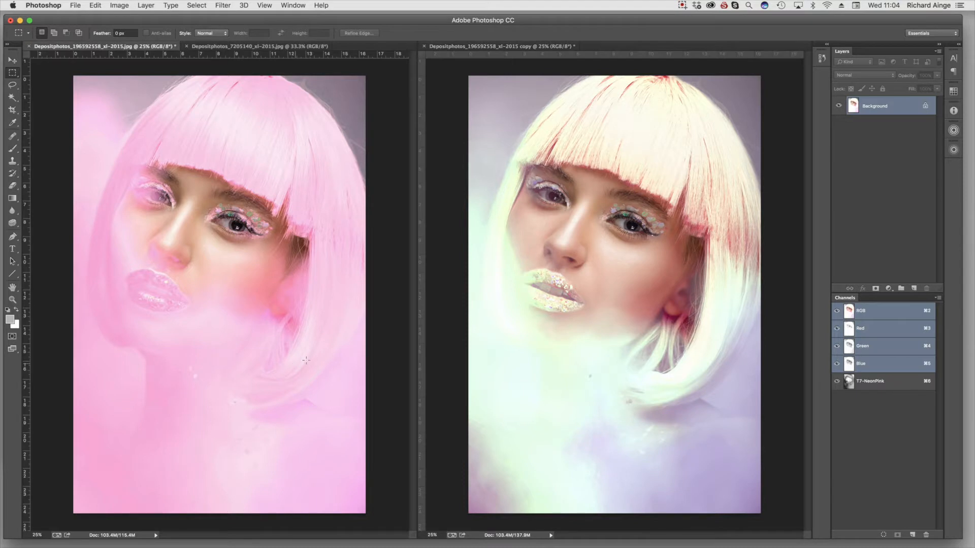
left_click(837, 383)
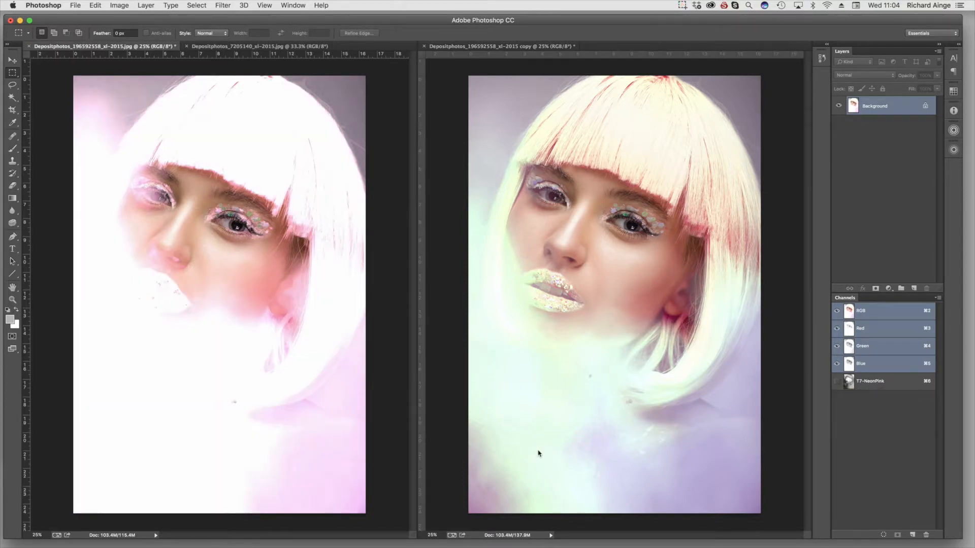
left_click(836, 381)
left_click(481, 384)
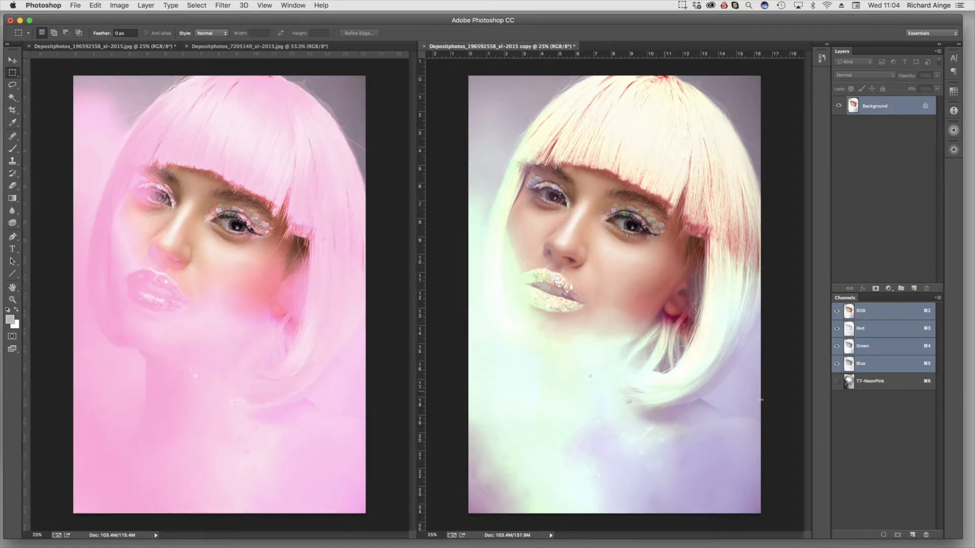
left_click(837, 382)
- Convert both the copy and the original of the pink-haired portrait to Lab Color
left_click(146, 5)
mouse_move(119, 5)
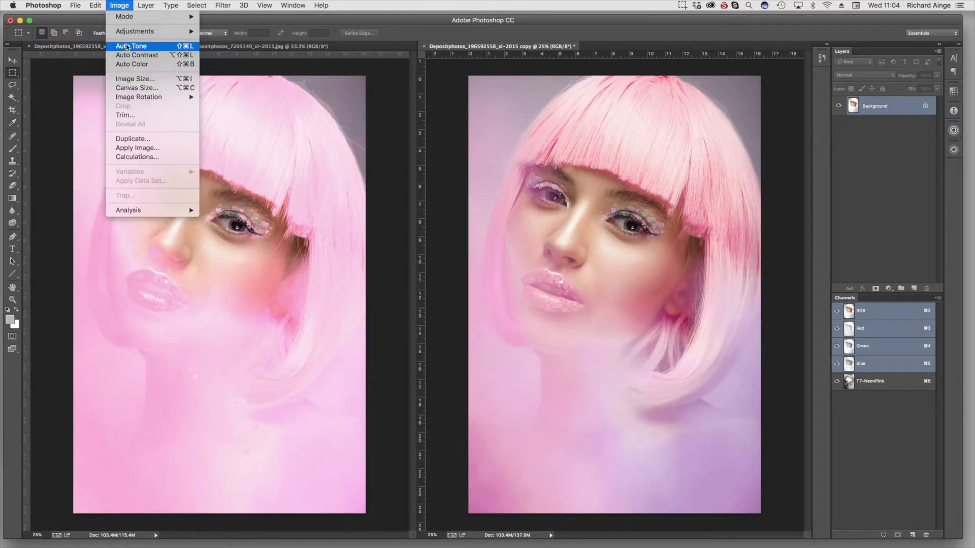
mouse_move(183, 23)
left_click(224, 73)
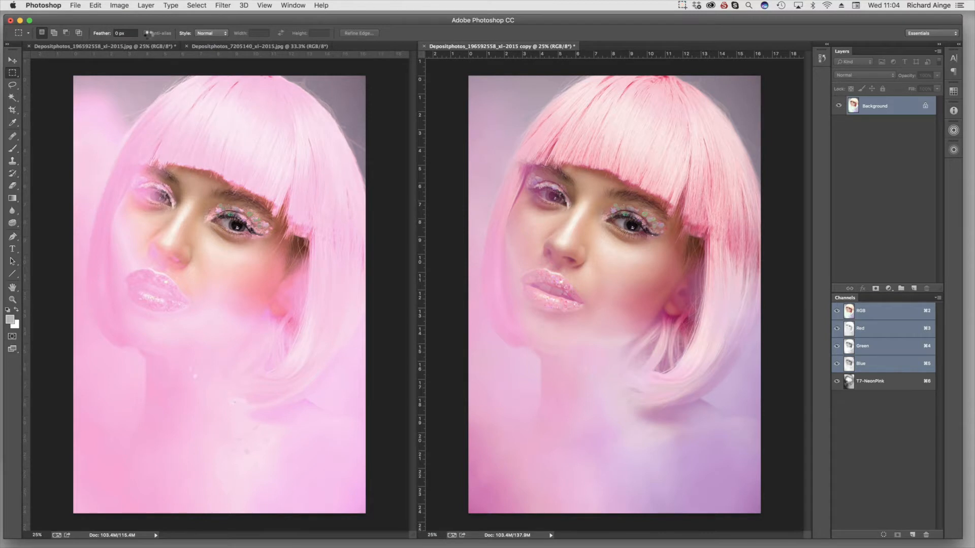
left_click(120, 5)
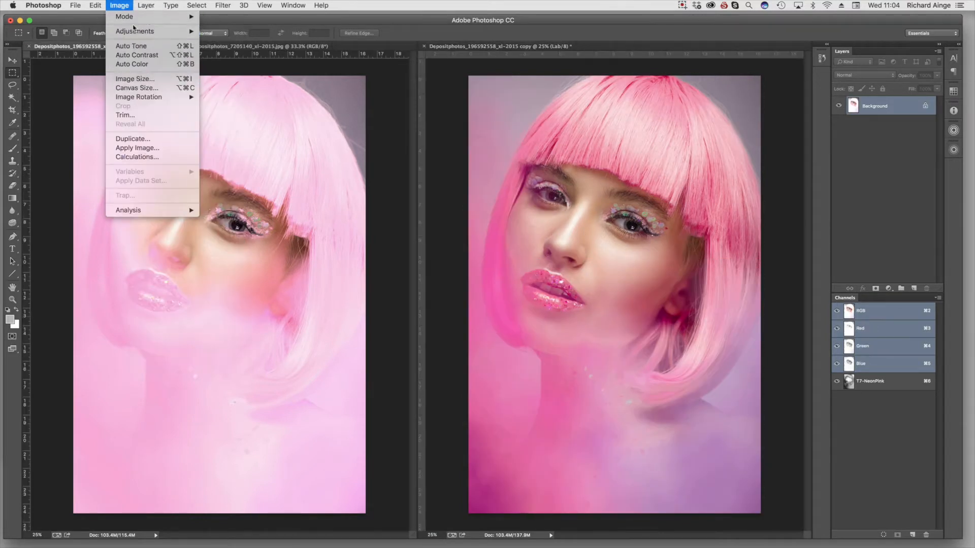
mouse_move(152, 17)
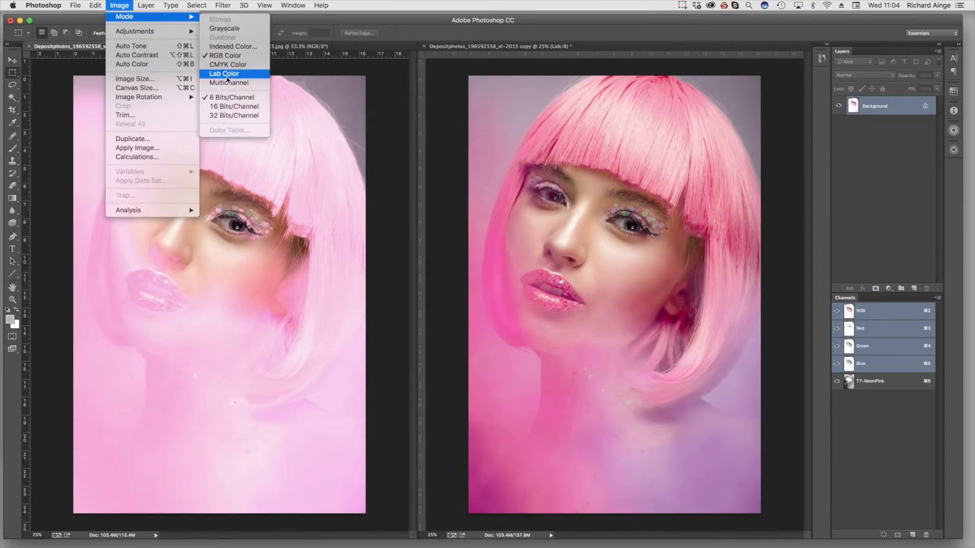
left_click(223, 73)
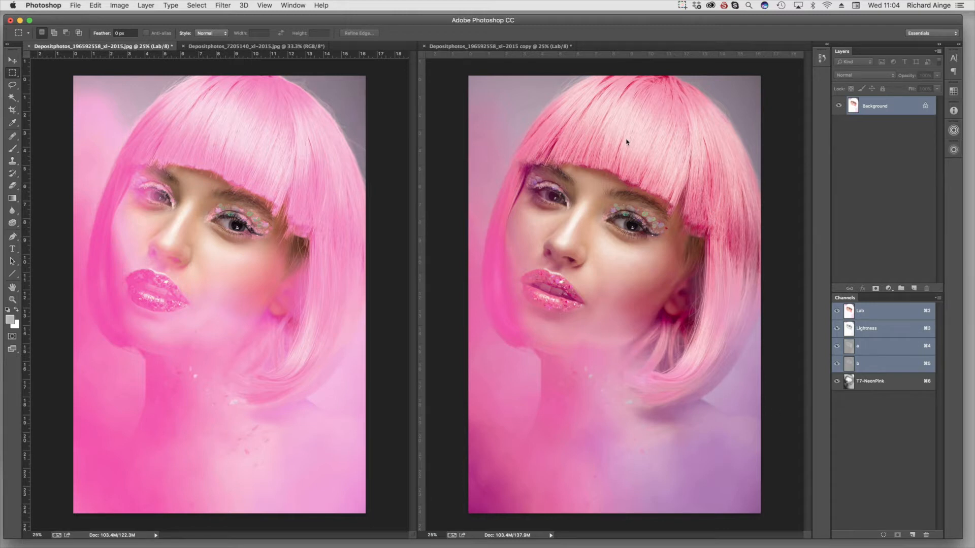
- Toggle the T7-NeonPink channel off and on in the Lab portraits to compare the underlying colour
left_click(836, 381)
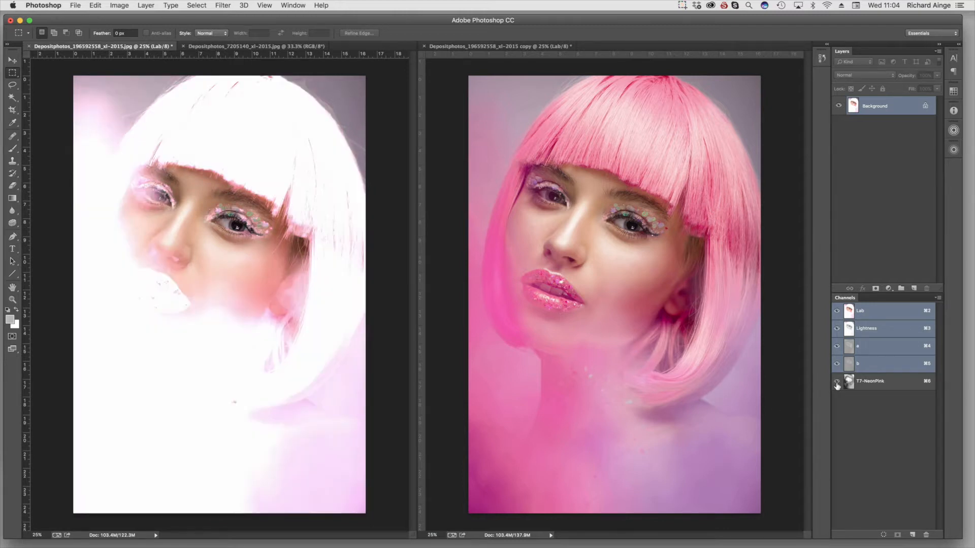
left_click(610, 331)
left_click(836, 380)
left_click(836, 381)
- Close the pink-haired portrait and its copy without saving either of them
key("super+w")
key("super+d")
key("super+w")
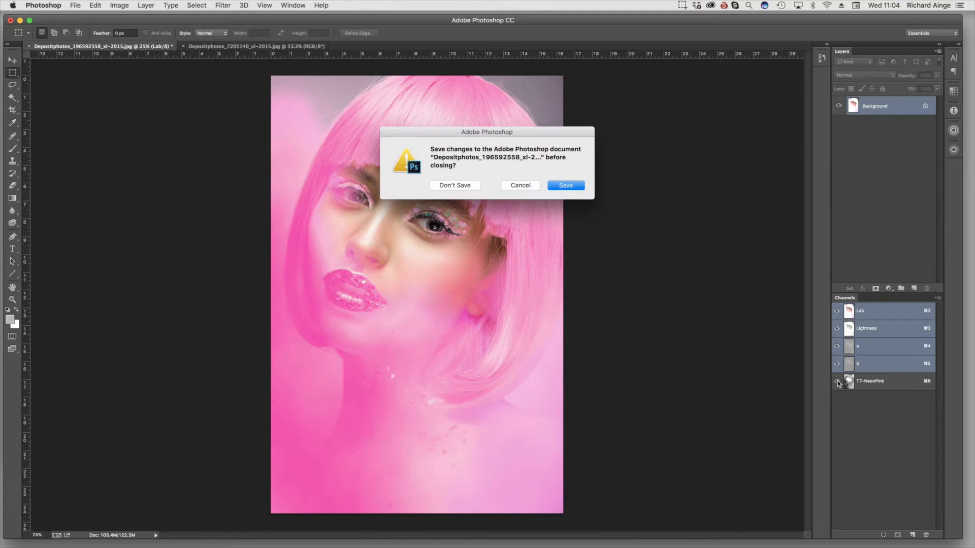
key("super+d")
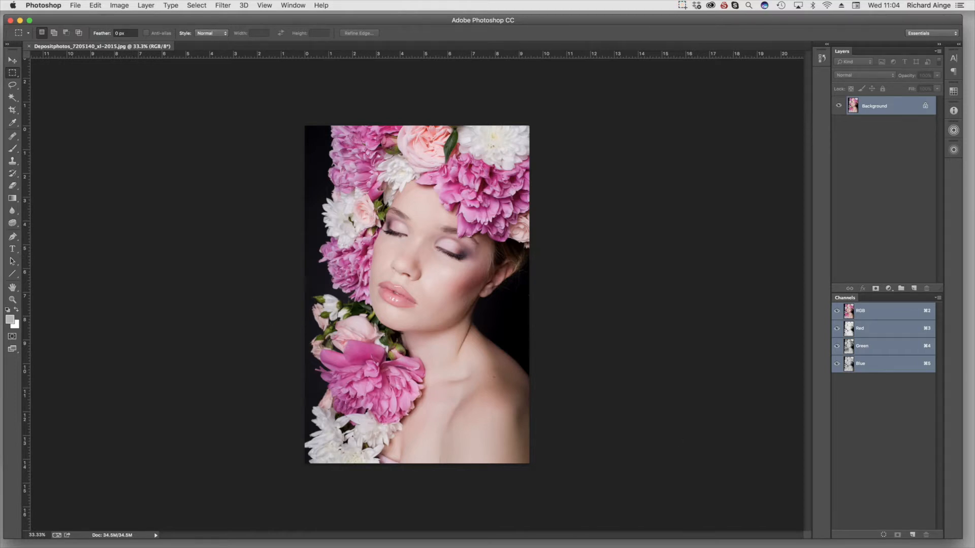
- Duplicate the flower portrait with its T7-NeonPink channel, place the copy side by side and fit both images to their windows
left_click(849, 385)
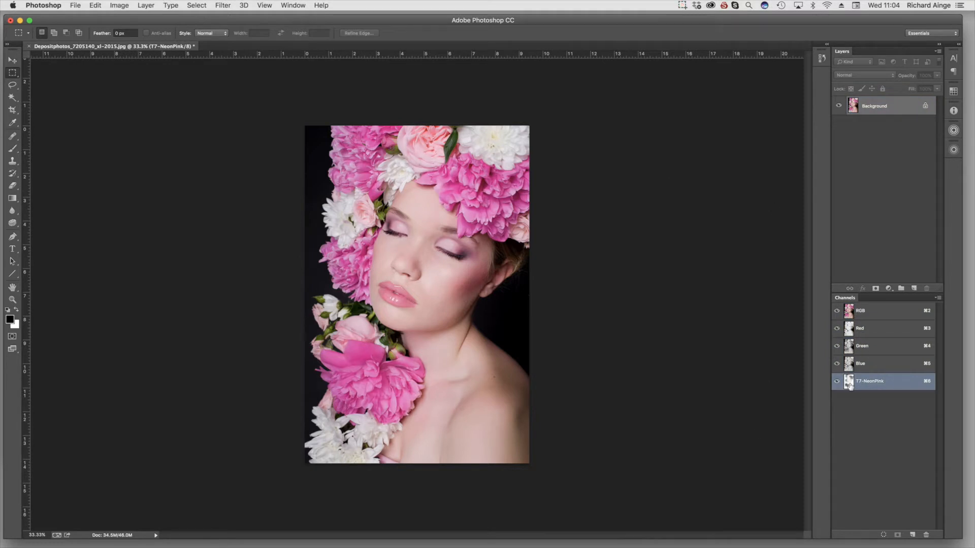
left_click(120, 5)
left_click(130, 140)
left_click(560, 238)
left_click_drag(237, 48, 811, 116)
key("super+0")
left_click(206, 118)
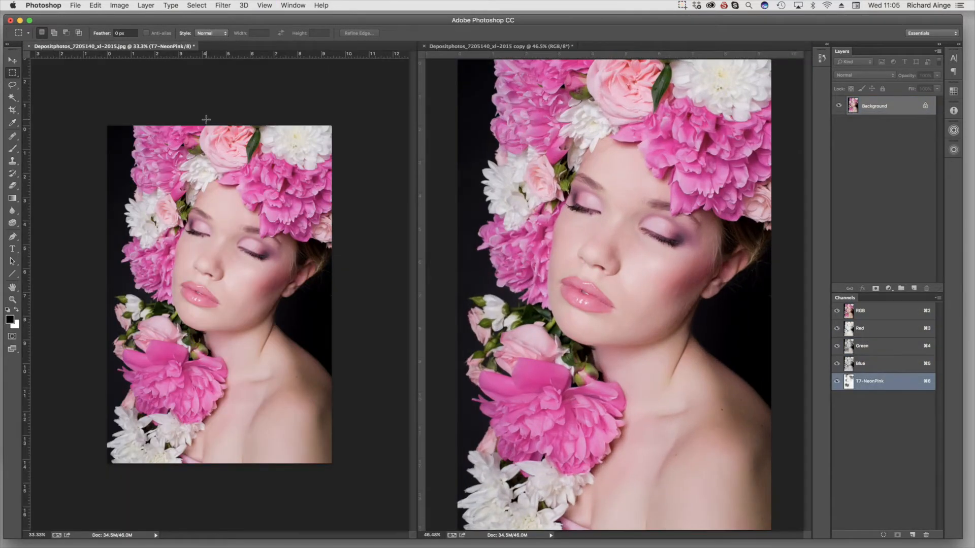
key("super+0")
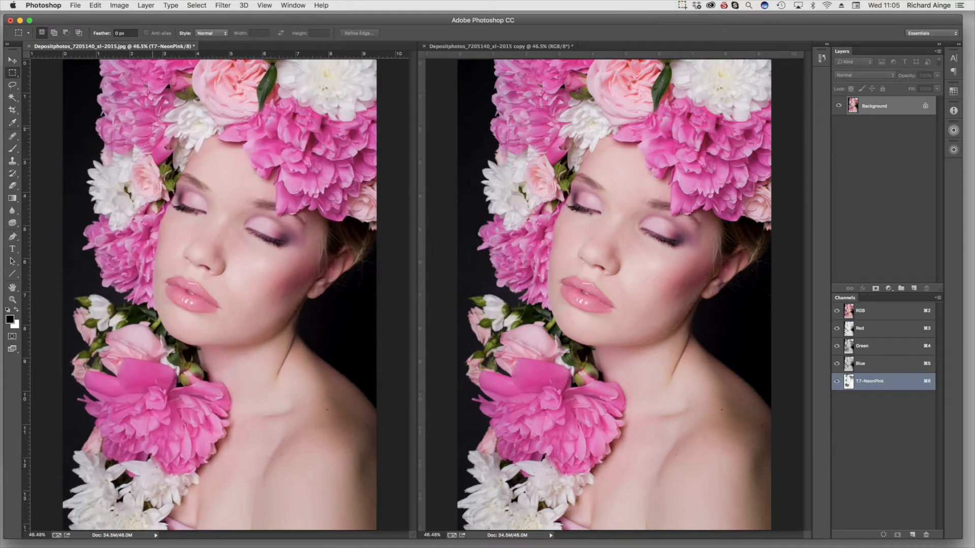
- Return the original flower portrait to its composite RGB view and remove the source pink from both the original and the copy
left_click(869, 309)
left_click(709, 312)
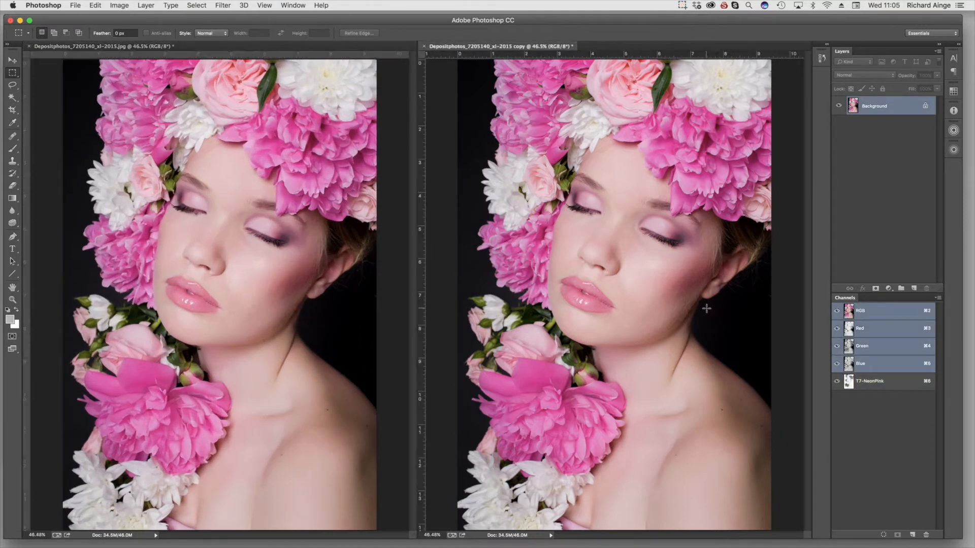
left_click(304, 277)
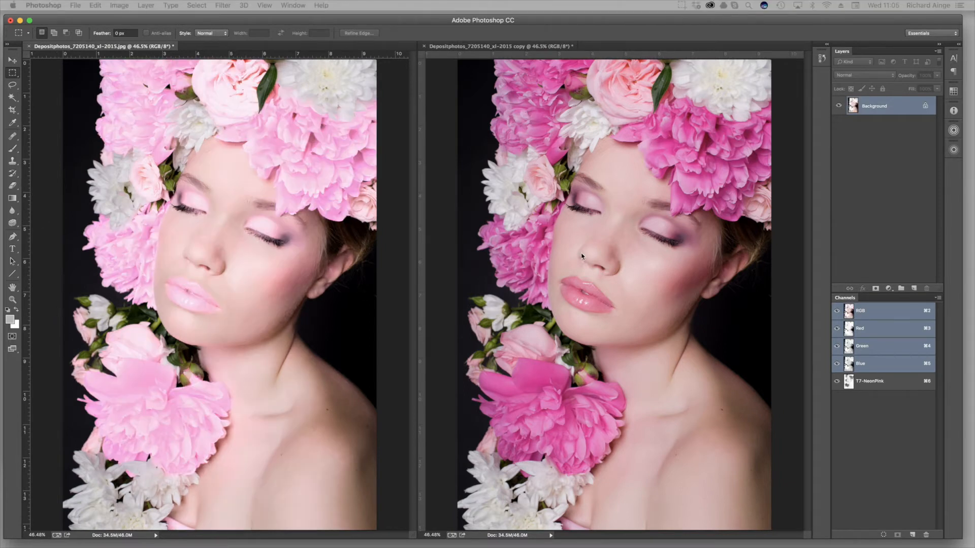
left_click(478, 274)
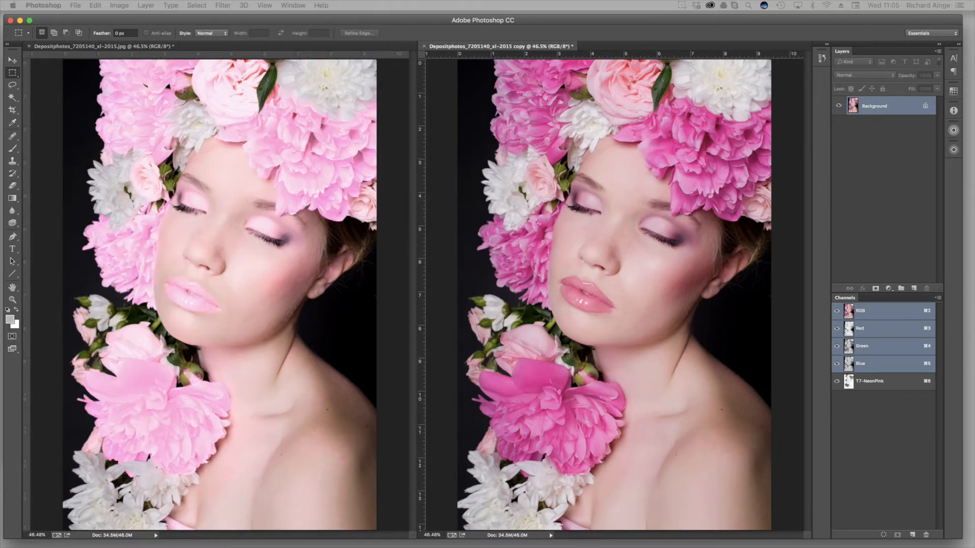
- Hide and restore the T7-NeonPink channel in the flower portraits to compare the source colour left in the petals and lips
left_click(836, 381)
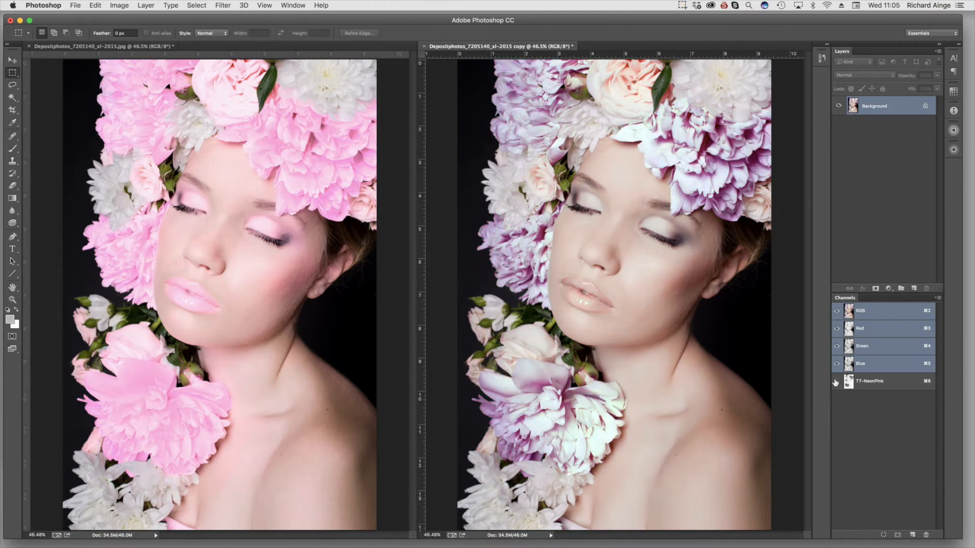
left_click(303, 340)
left_click(837, 381)
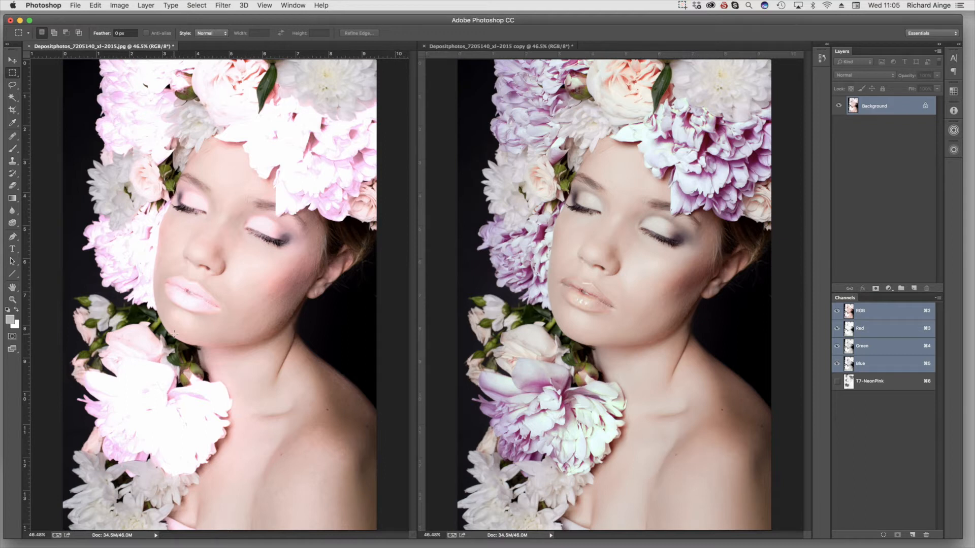
left_click(837, 382)
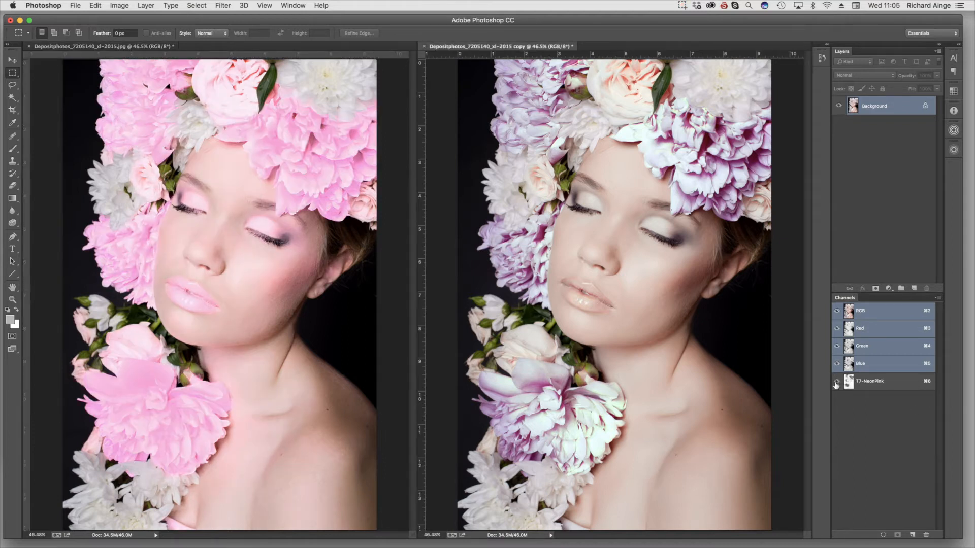
- Convert the flower portrait's copy and the original to Lab Color
left_click(119, 6)
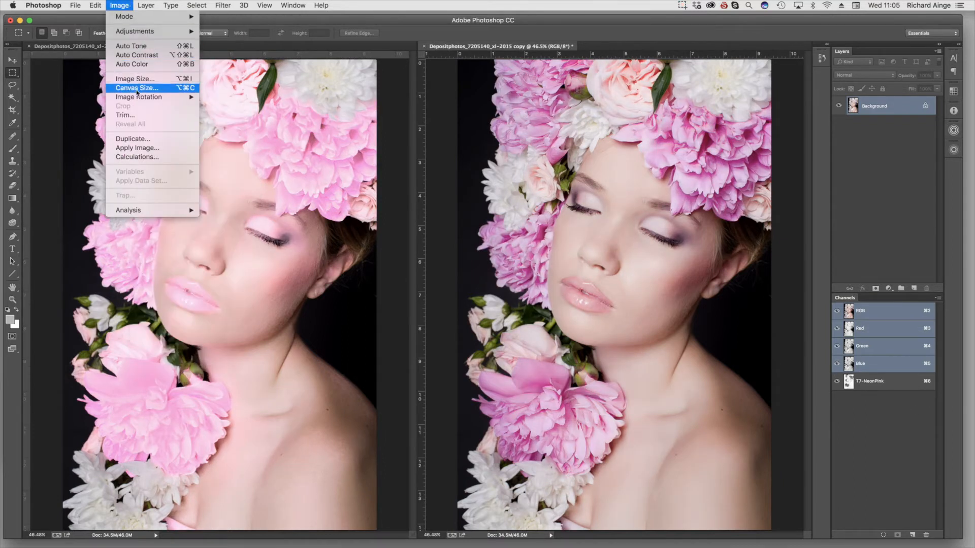
mouse_move(126, 16)
left_click(224, 75)
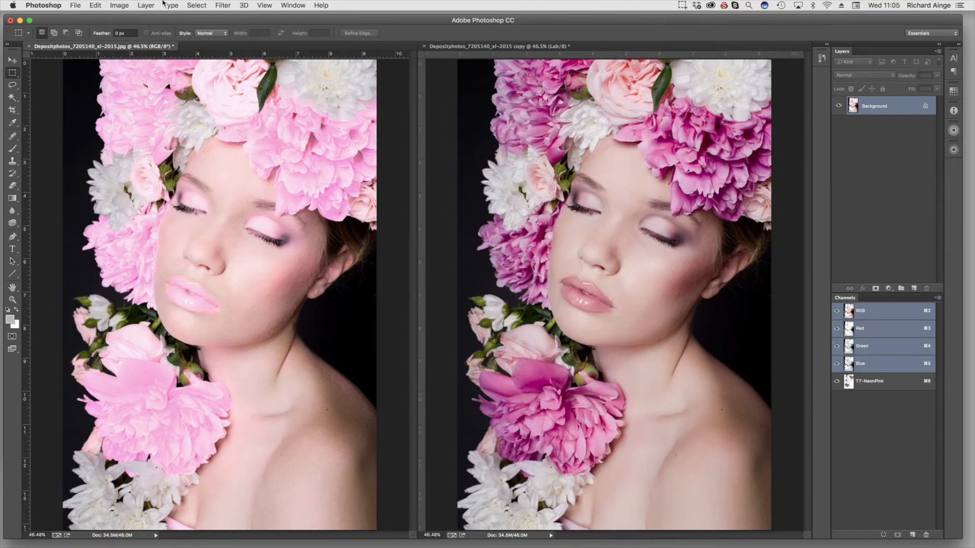
left_click(119, 5)
mouse_move(127, 16)
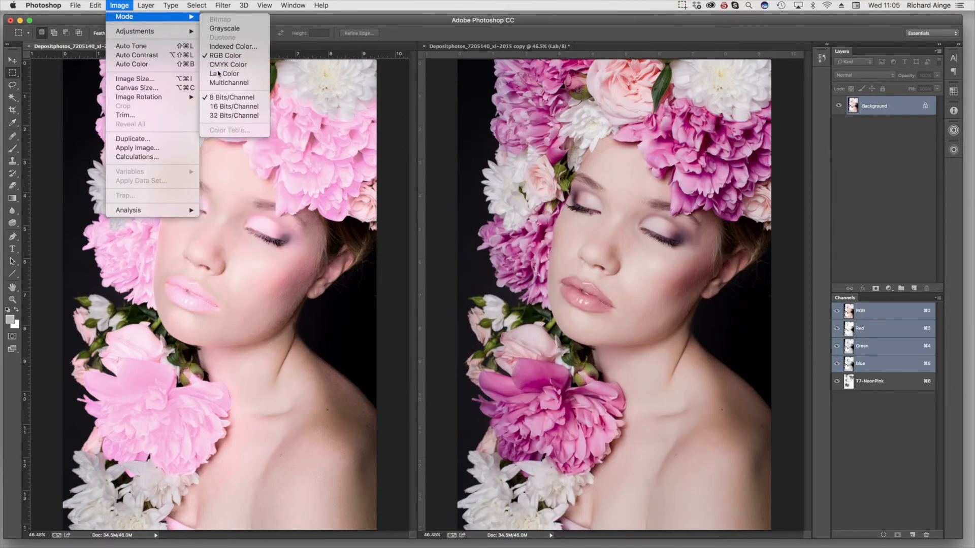
left_click(218, 74)
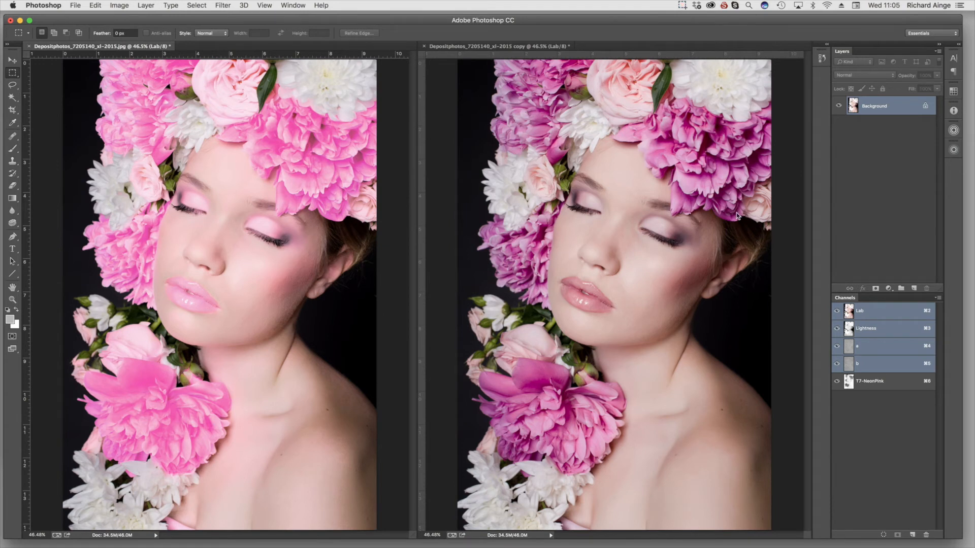